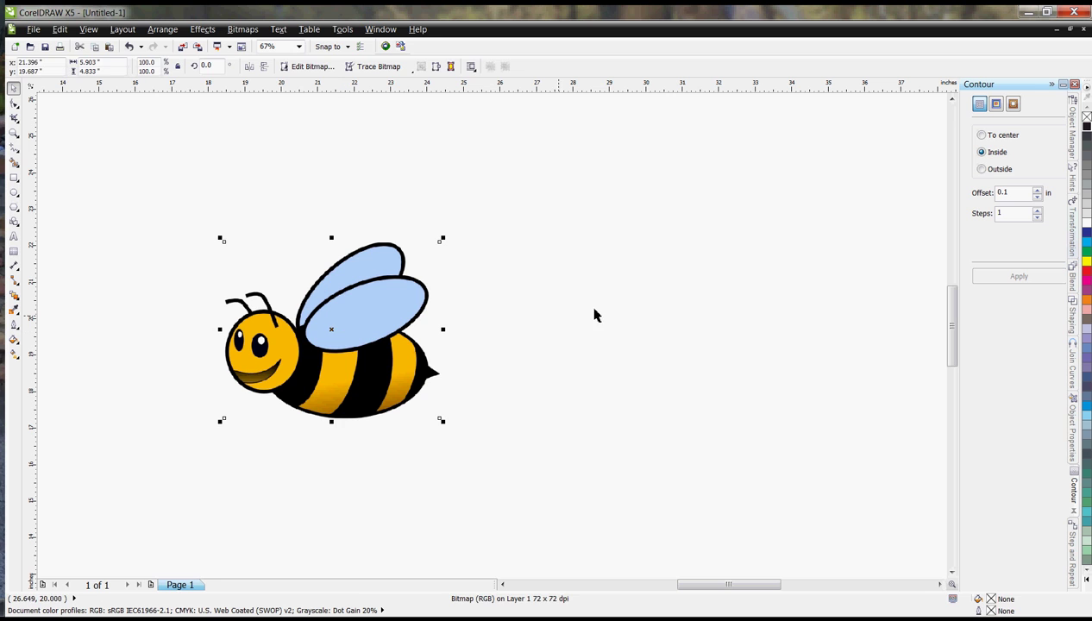
Trace the bee bitmap with a Clipart outline trace, keeping the original image and accepting the default trace settings.
click(592, 313)
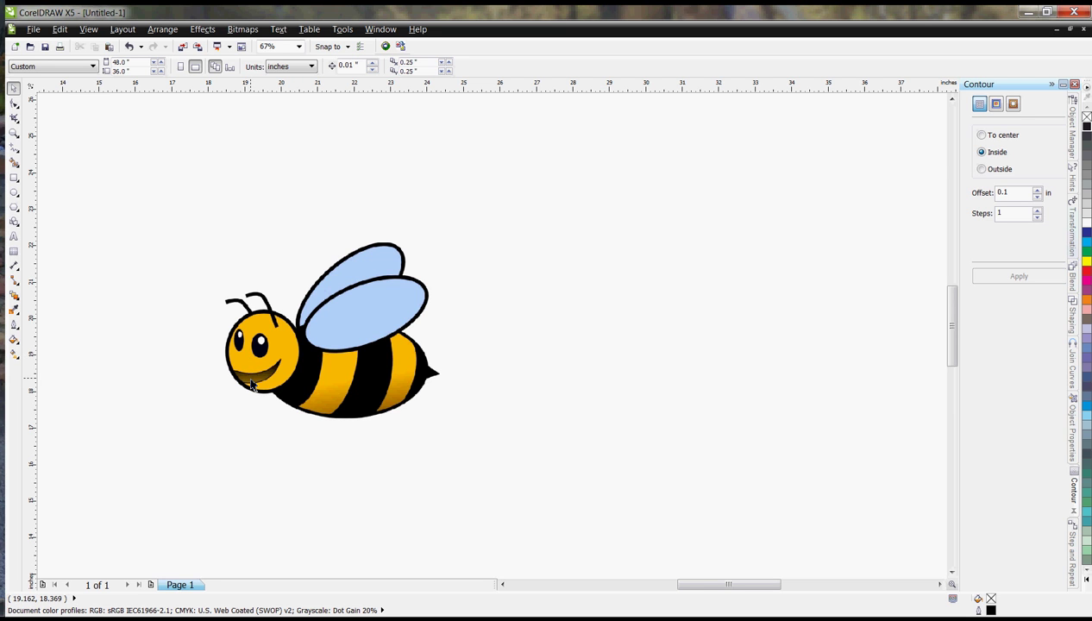
right_click(317, 379)
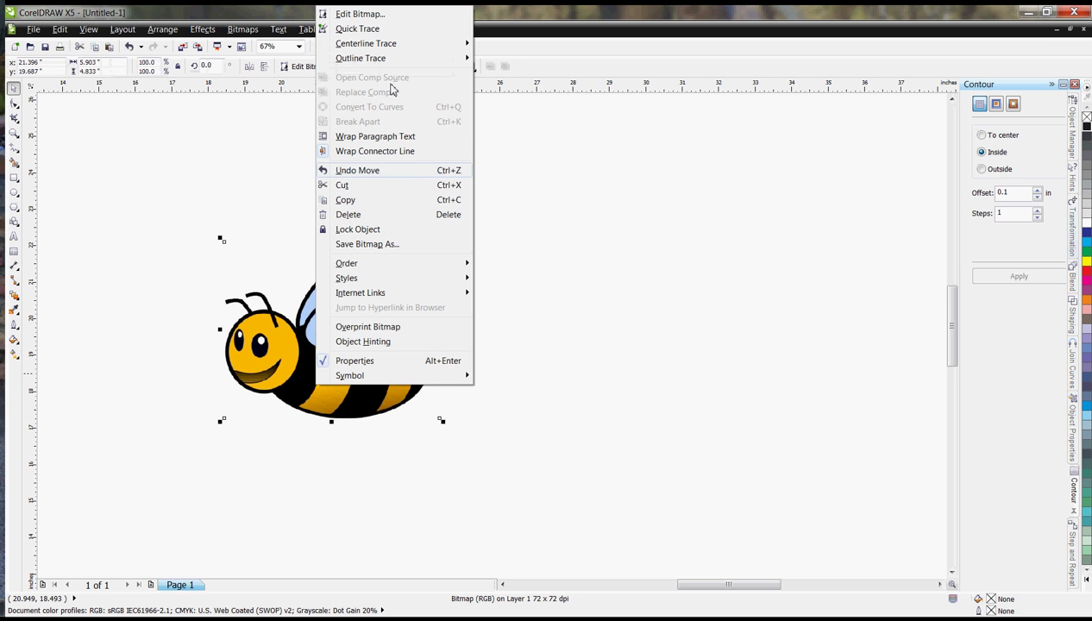
mouse_move(390, 62)
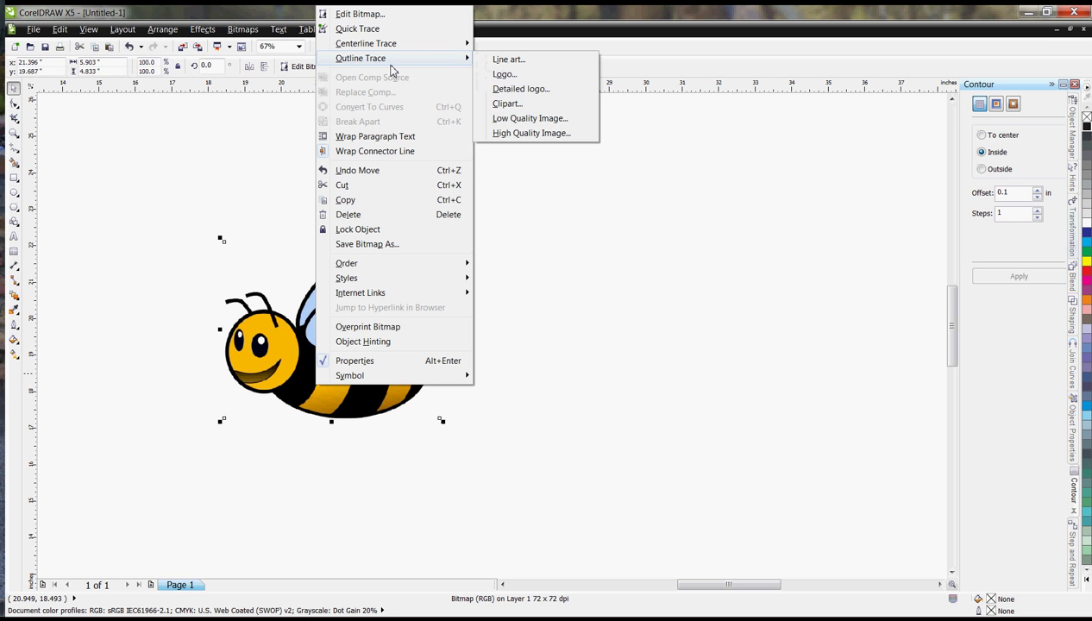
click(508, 103)
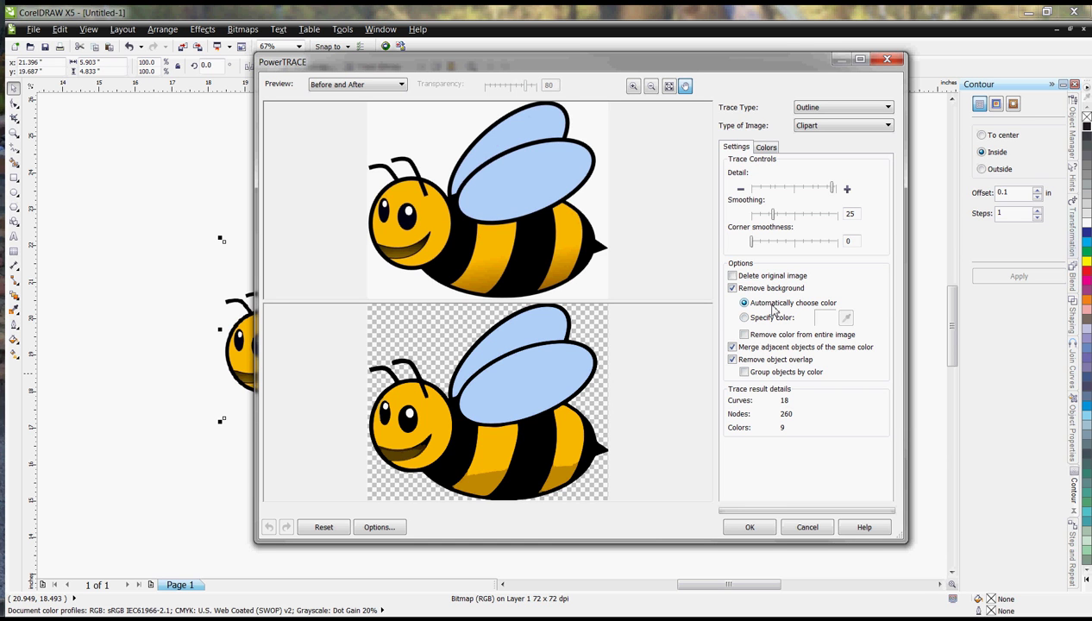
click(749, 527)
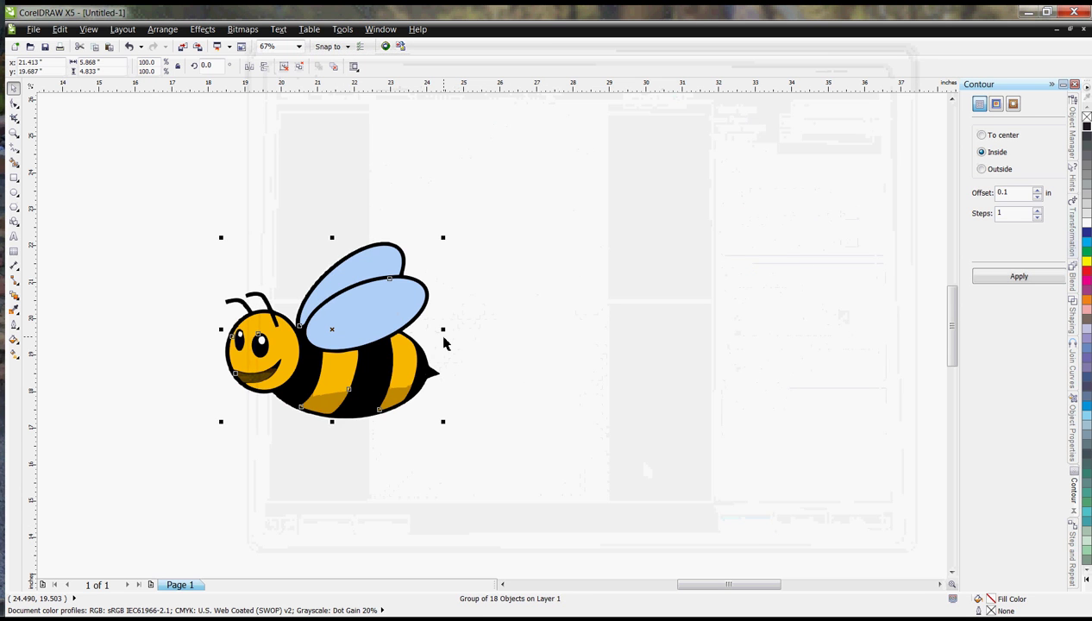
Move the traced bee about 8.6 inches to the right of the original bitmap and ungroup it into separate shapes.
drag(342, 334, 647, 332)
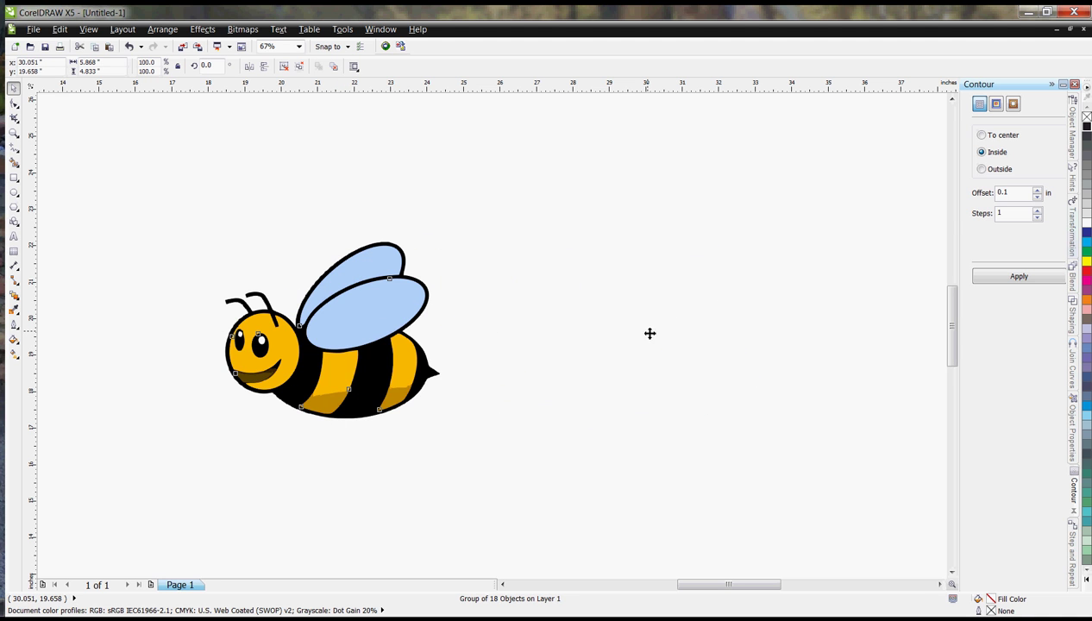
click(352, 337)
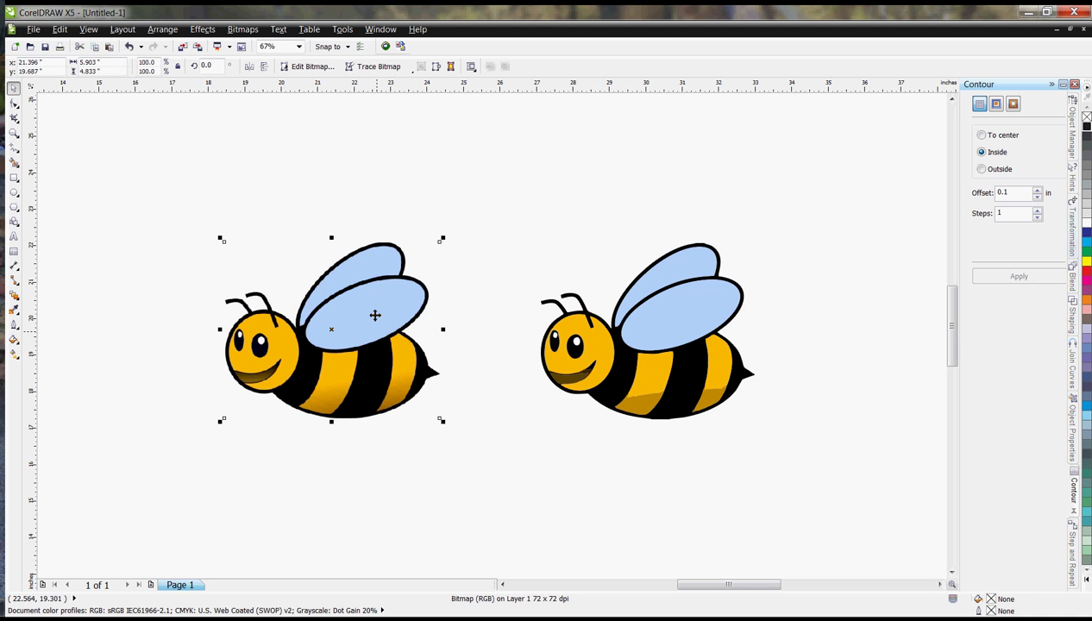
click(681, 319)
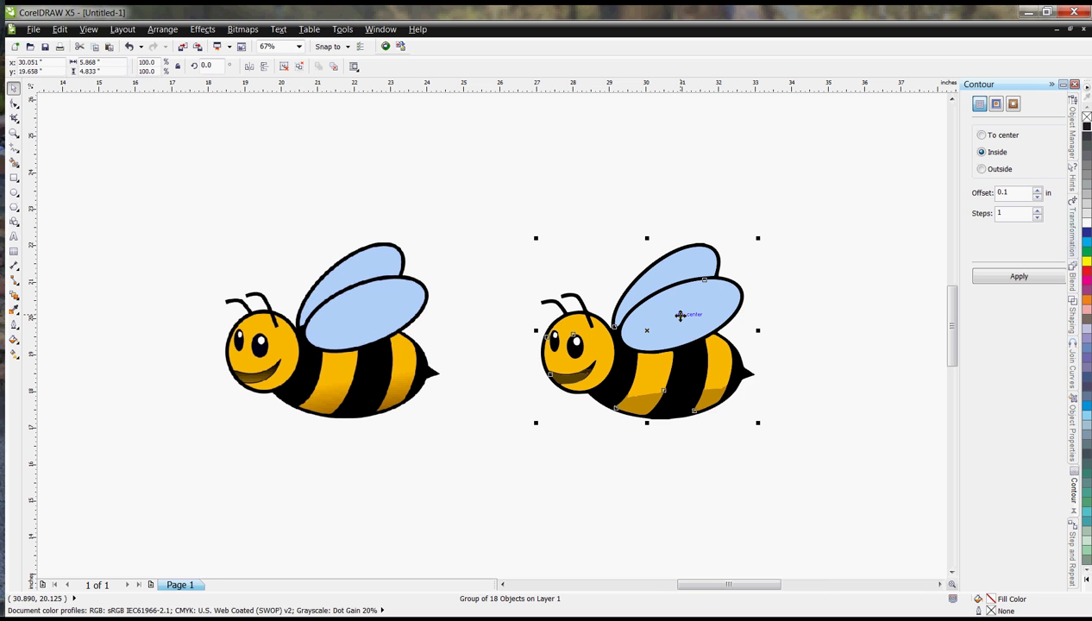
right_click(680, 316)
click(732, 352)
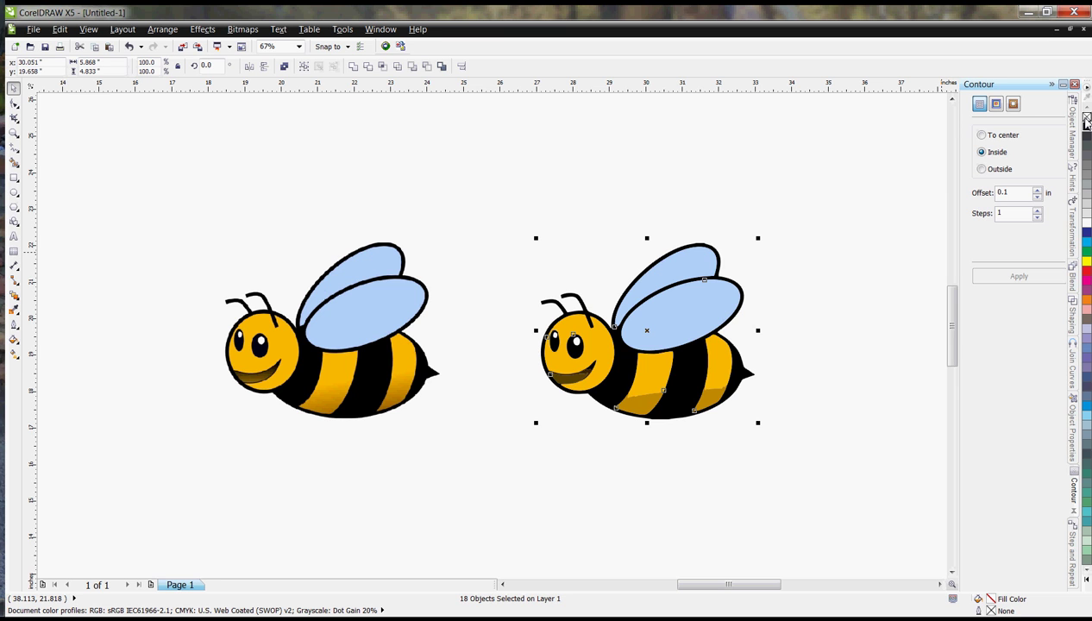
Remove the fill from all the traced bee's shapes and give them a black outline.
click(1086, 119)
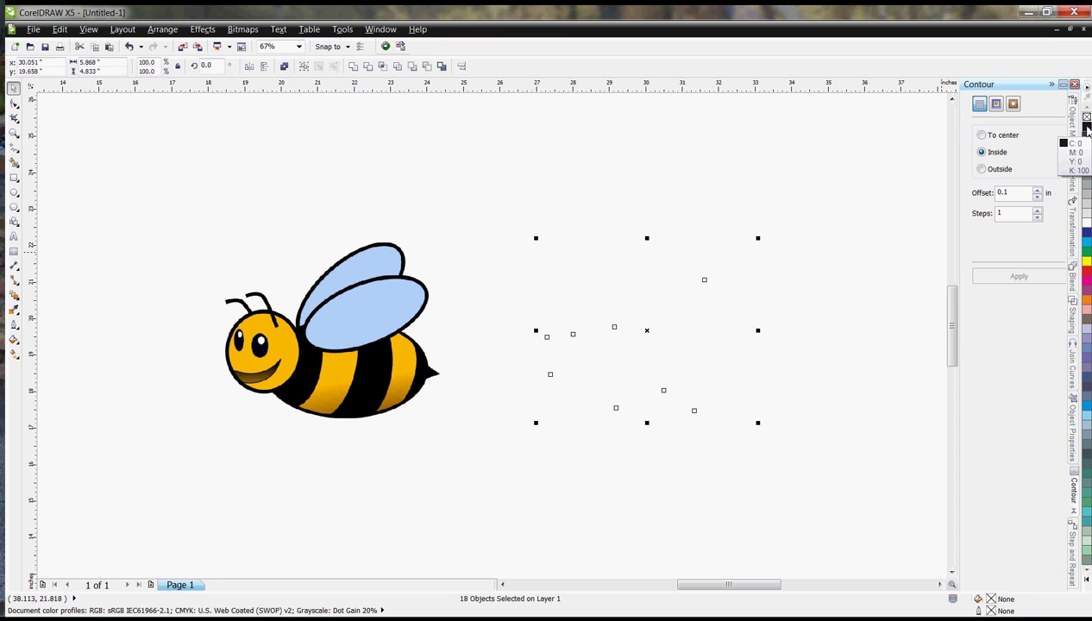
right_click(1086, 127)
click(793, 304)
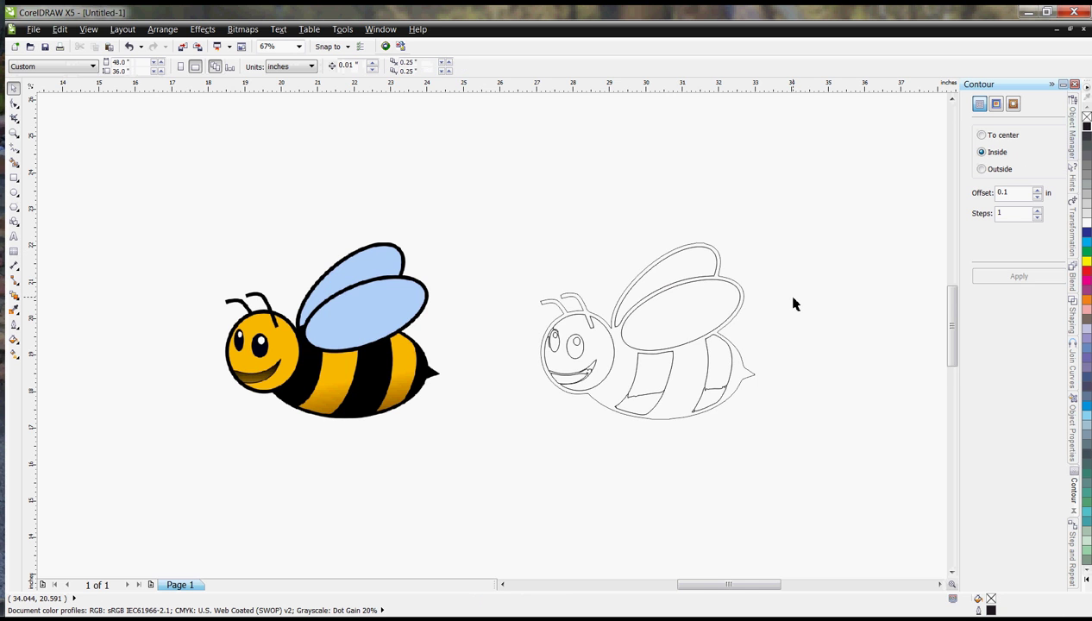
Try moving the upper wing's inner shape out of the outlined bee and undo the move.
scroll(801, 306, up, 2)
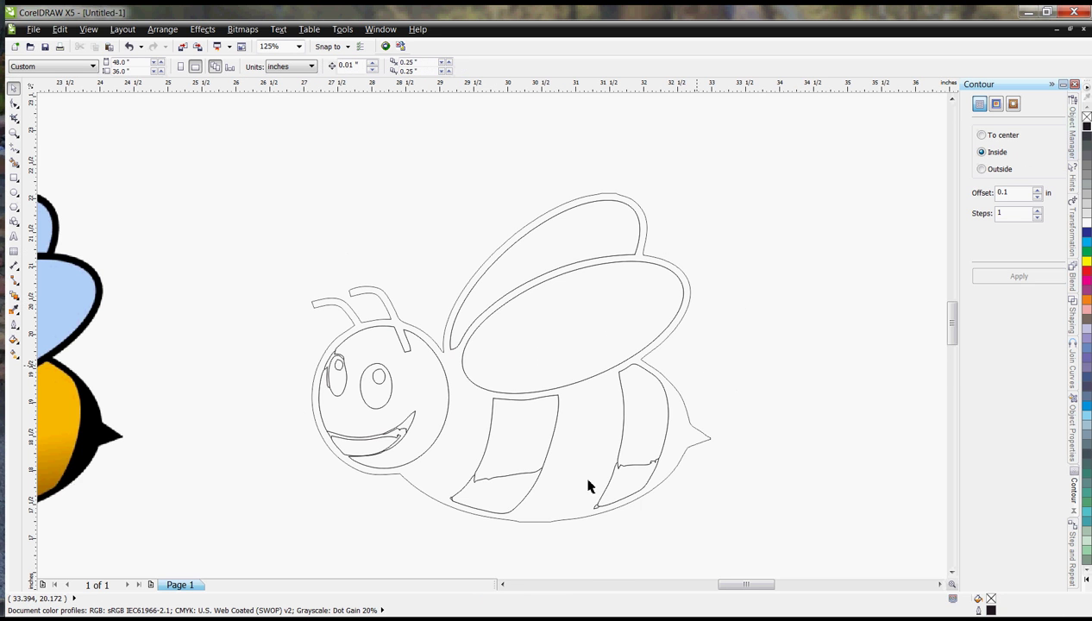
click(940, 585)
click(939, 585)
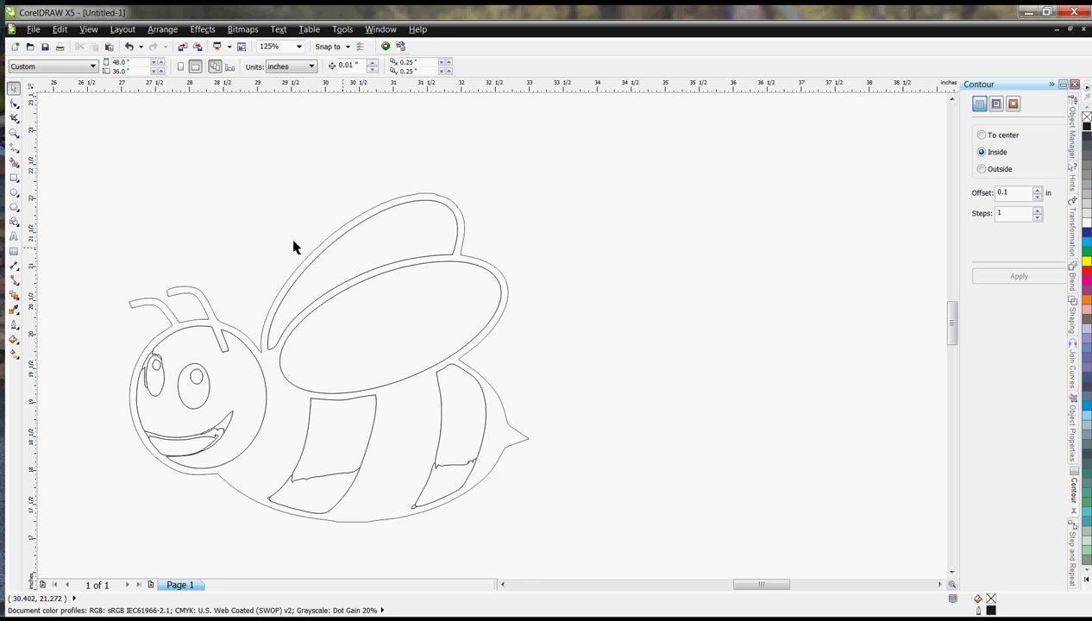
click(353, 249)
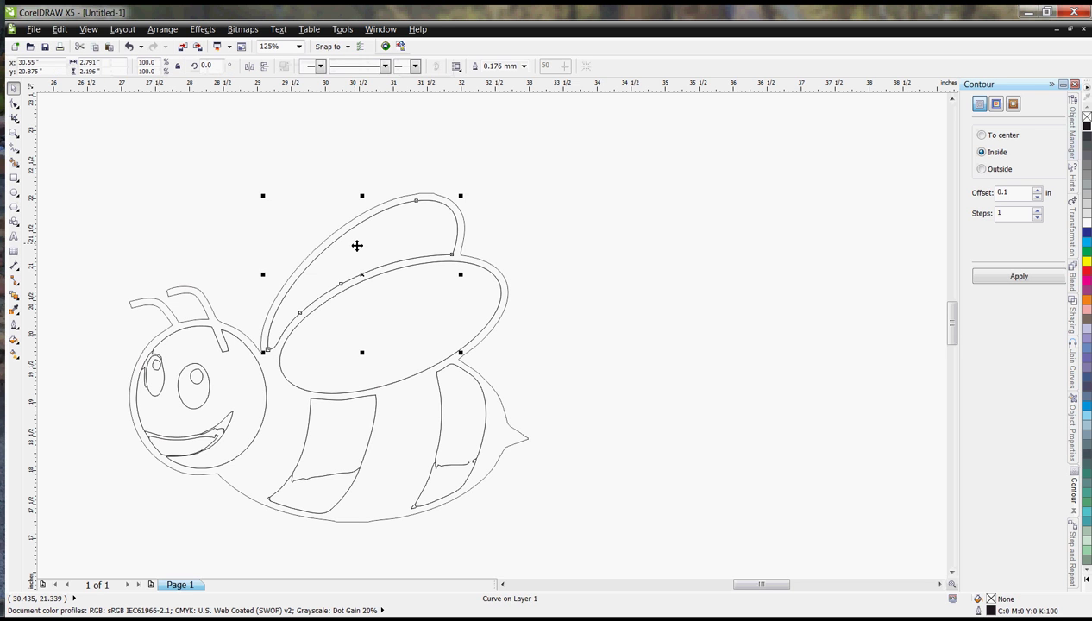
drag(358, 246, 697, 213)
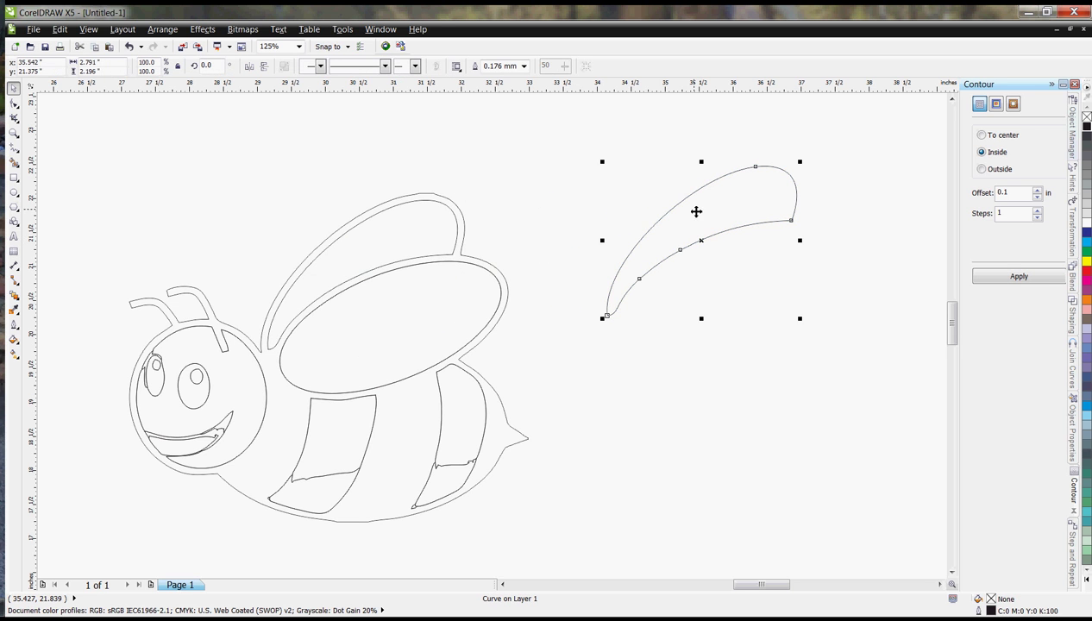
click(362, 224)
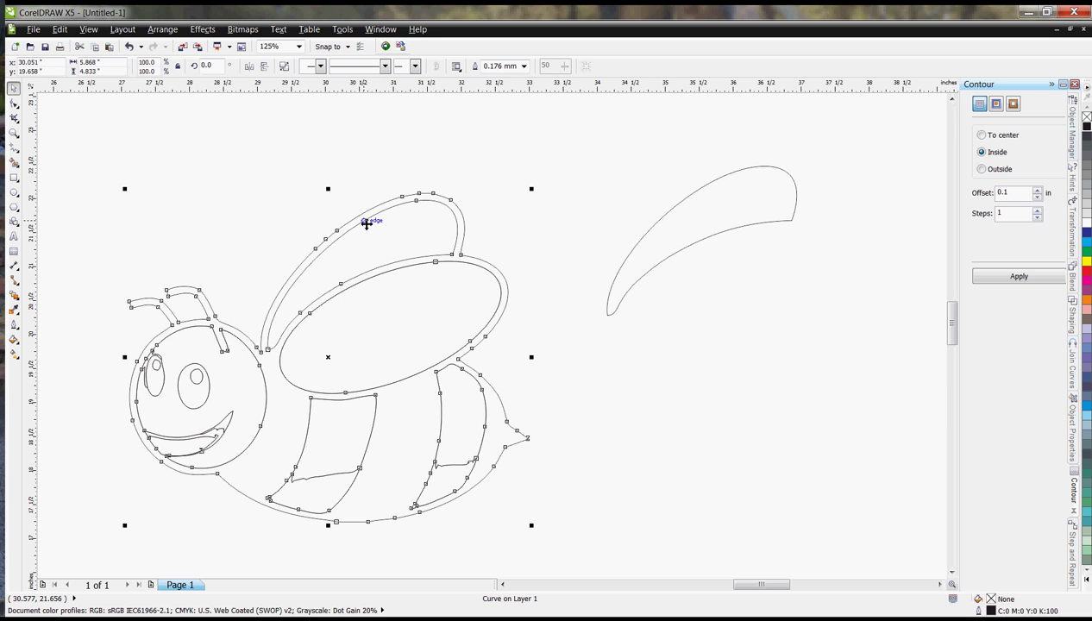
click(713, 237)
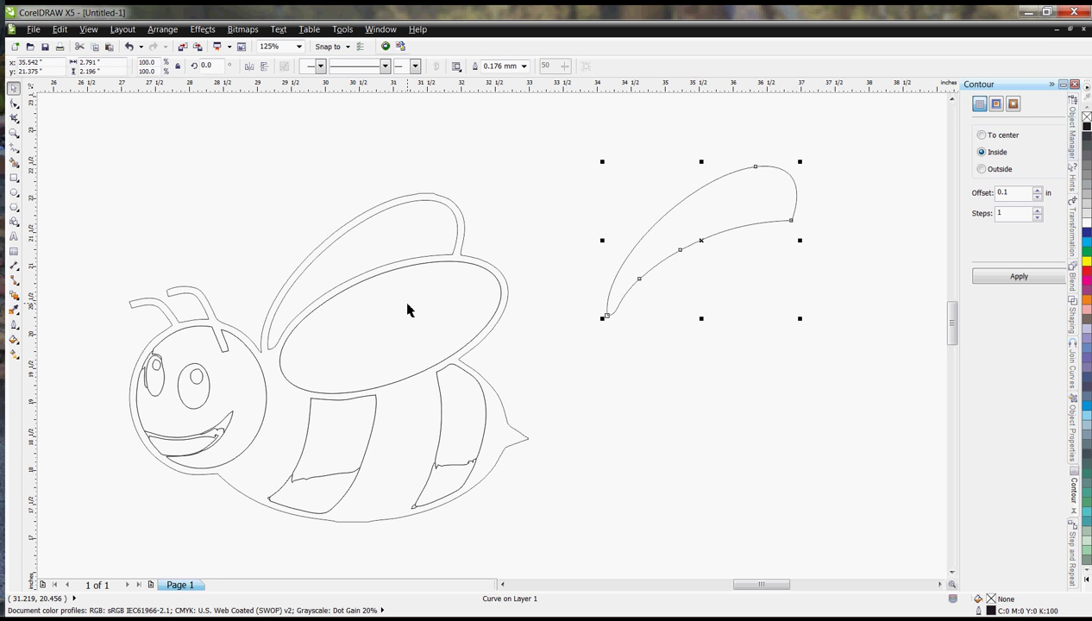
key(ctrl+z)
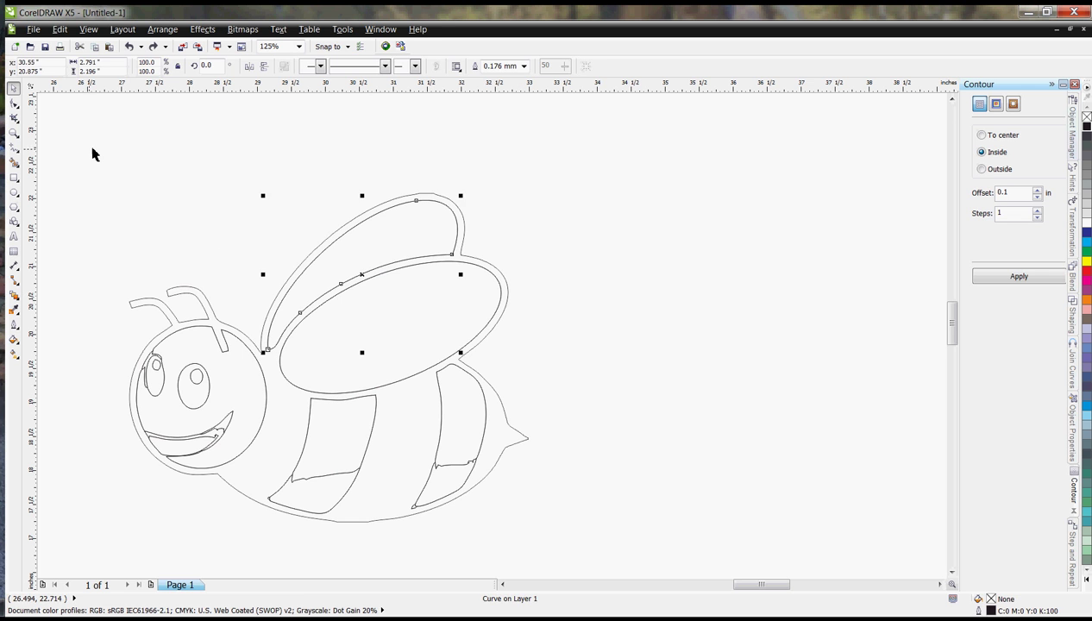
Give all the traced bee's shapes a white outline and a black fill.
drag(84, 150, 600, 565)
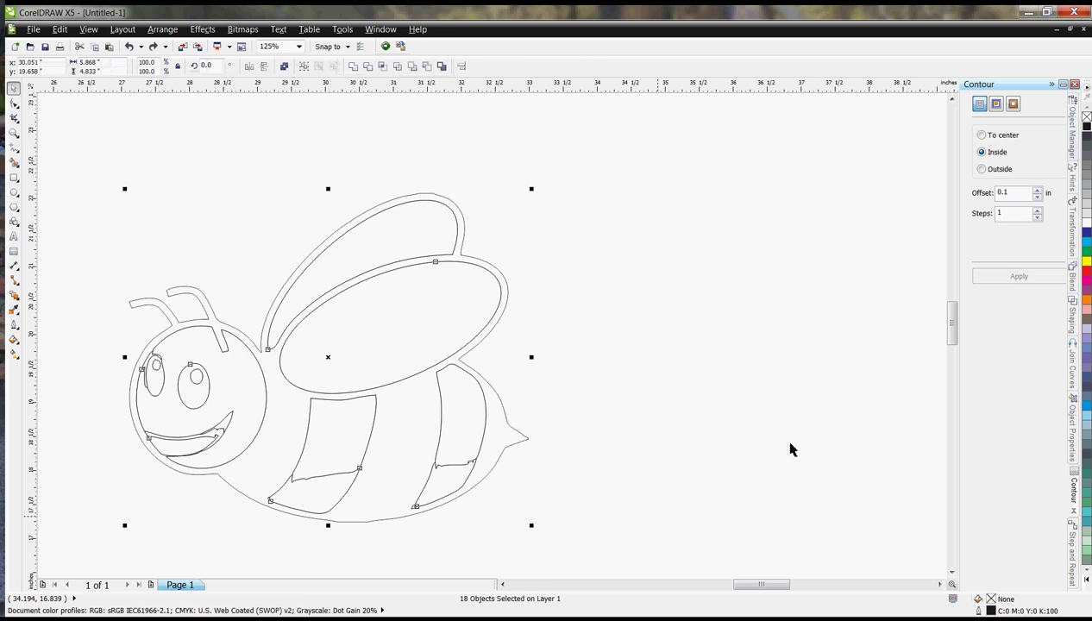
right_click(1088, 226)
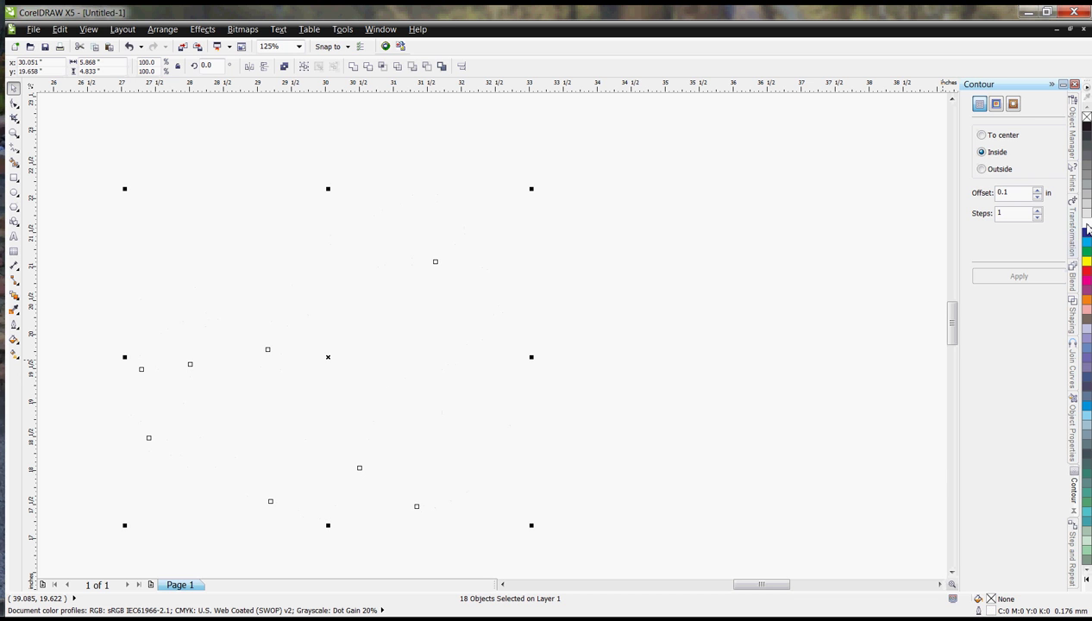
click(1087, 126)
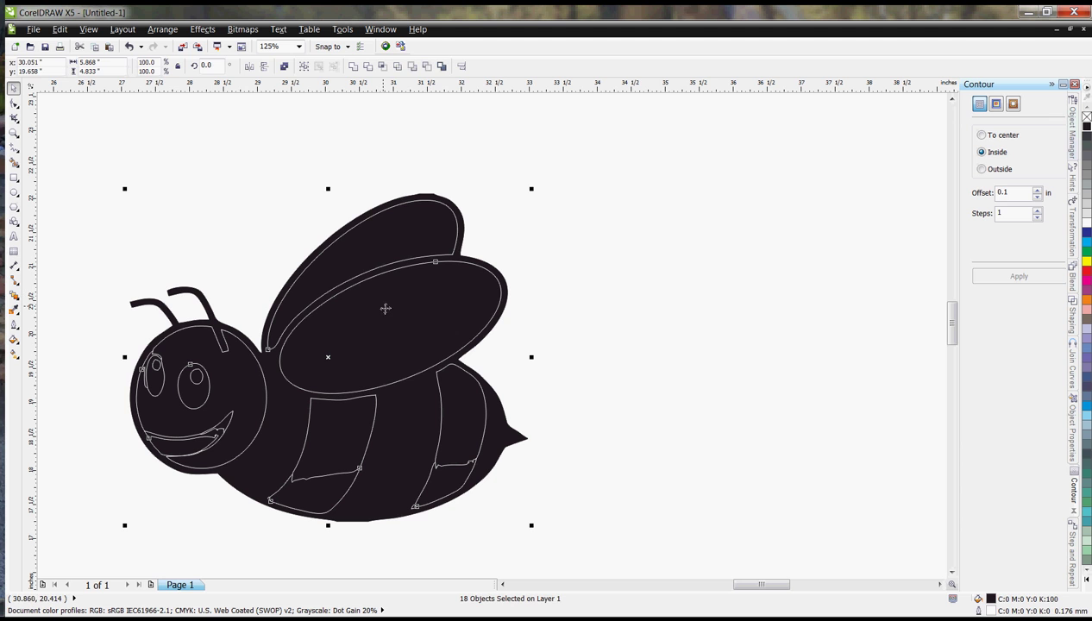
click(665, 302)
Try moving the lower wing's oval out of the black bee and undo the move.
click(397, 304)
drag(397, 299, 750, 266)
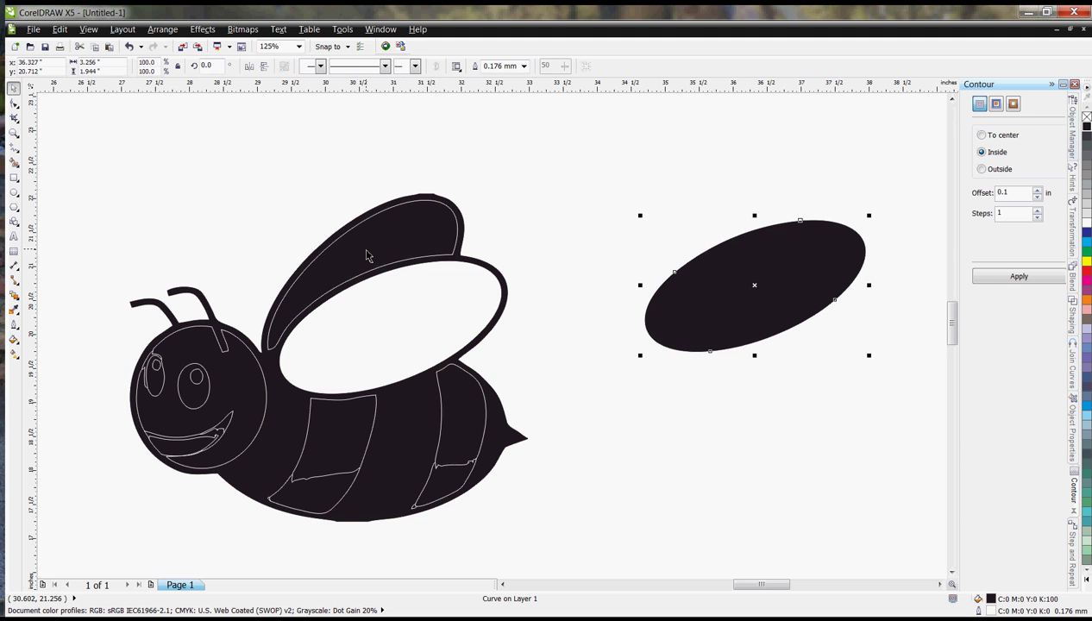
key(ctrl+z)
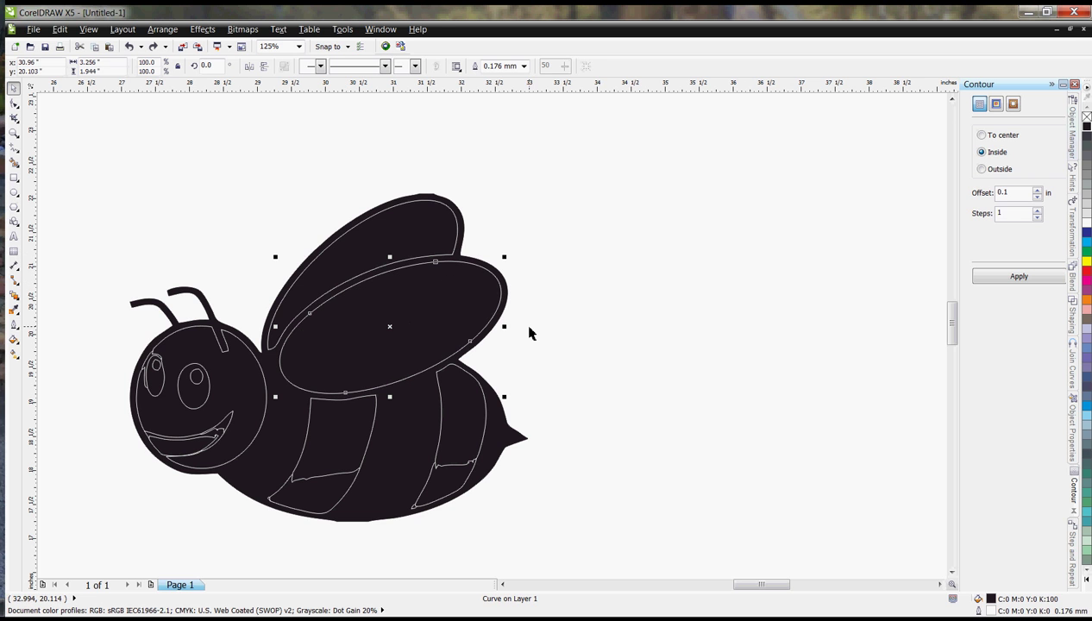
click(638, 325)
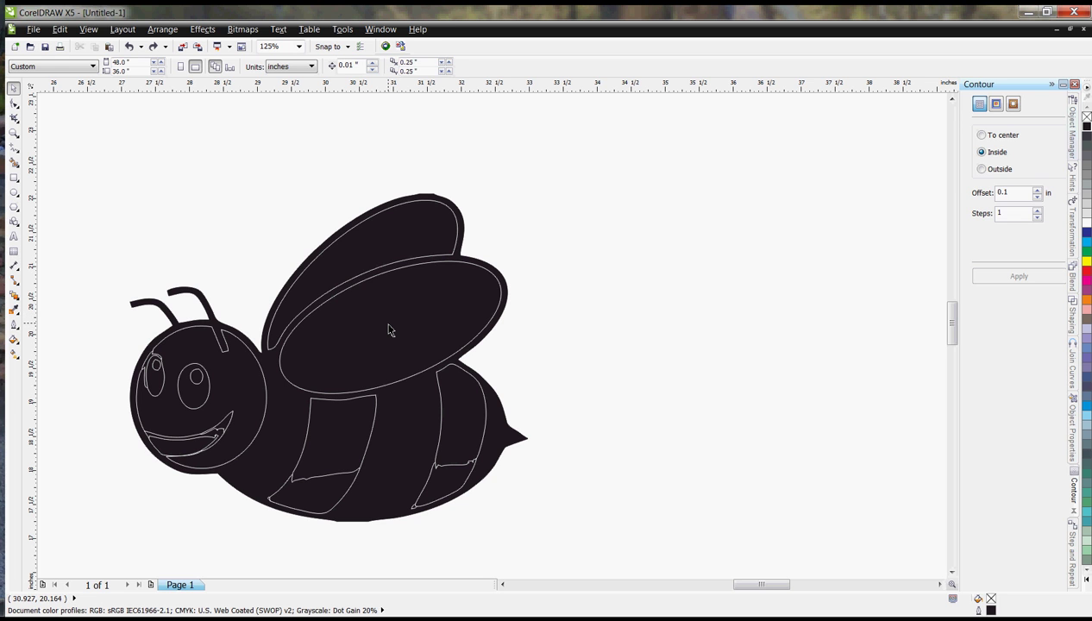
Move the inner shapes of both wings out of the black bee into the empty area beyond its stinger.
drag(371, 337, 735, 289)
drag(349, 268, 775, 240)
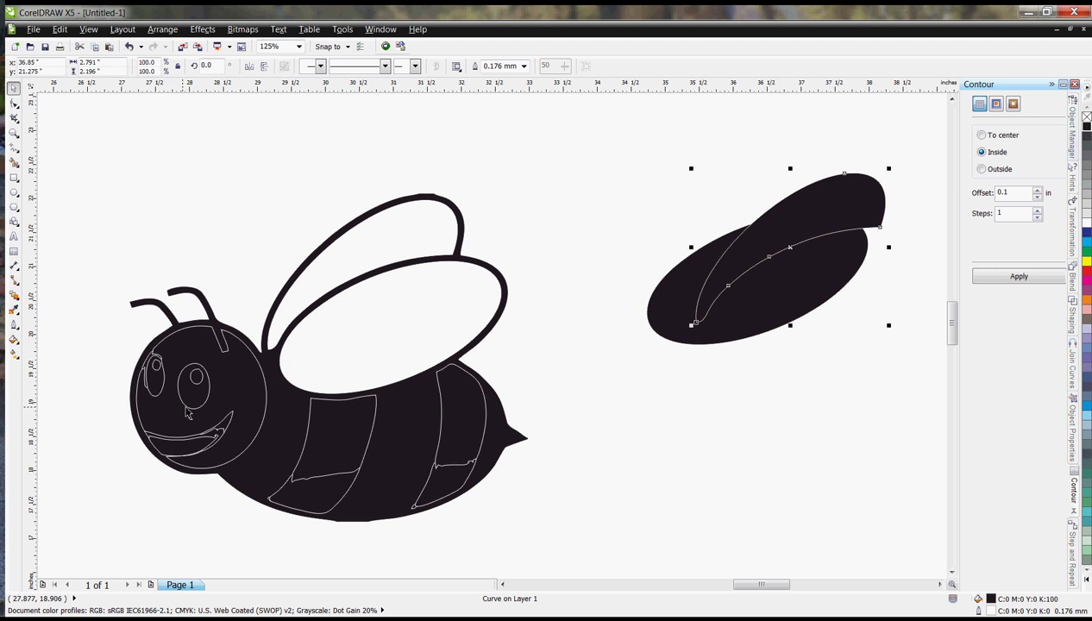
Try moving the larger eye's small highlight out of the head and undo the move.
click(198, 378)
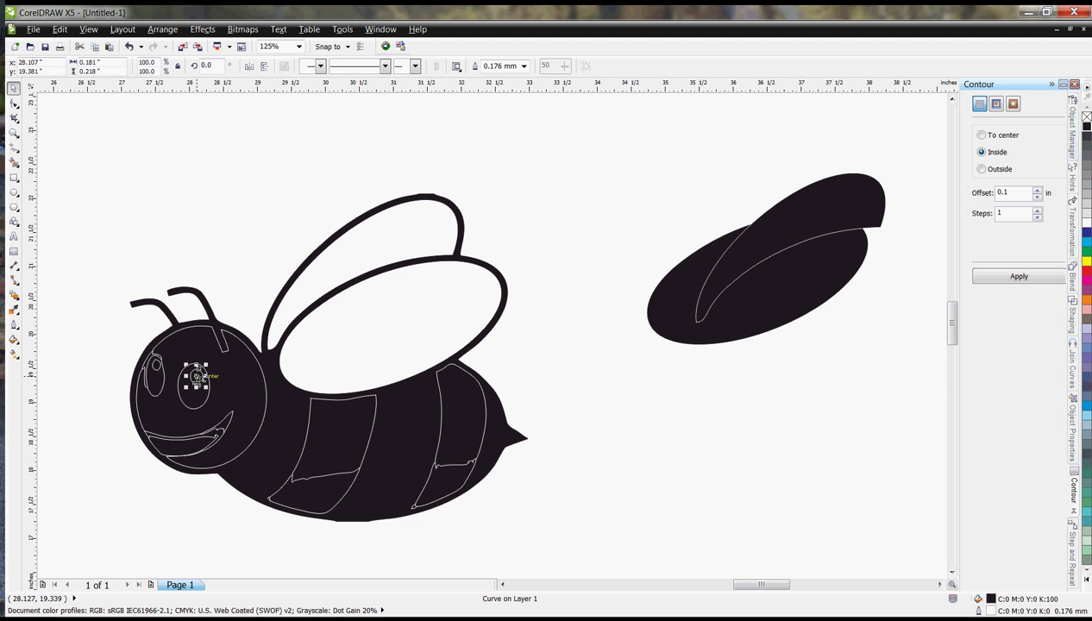
drag(197, 377, 602, 273)
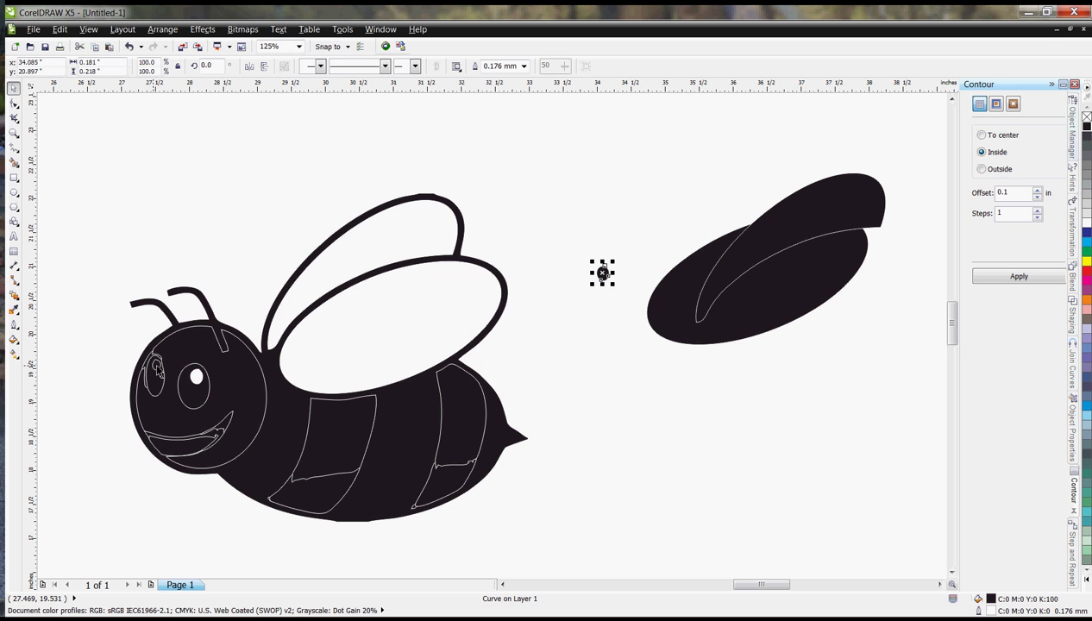
key(ctrl+z)
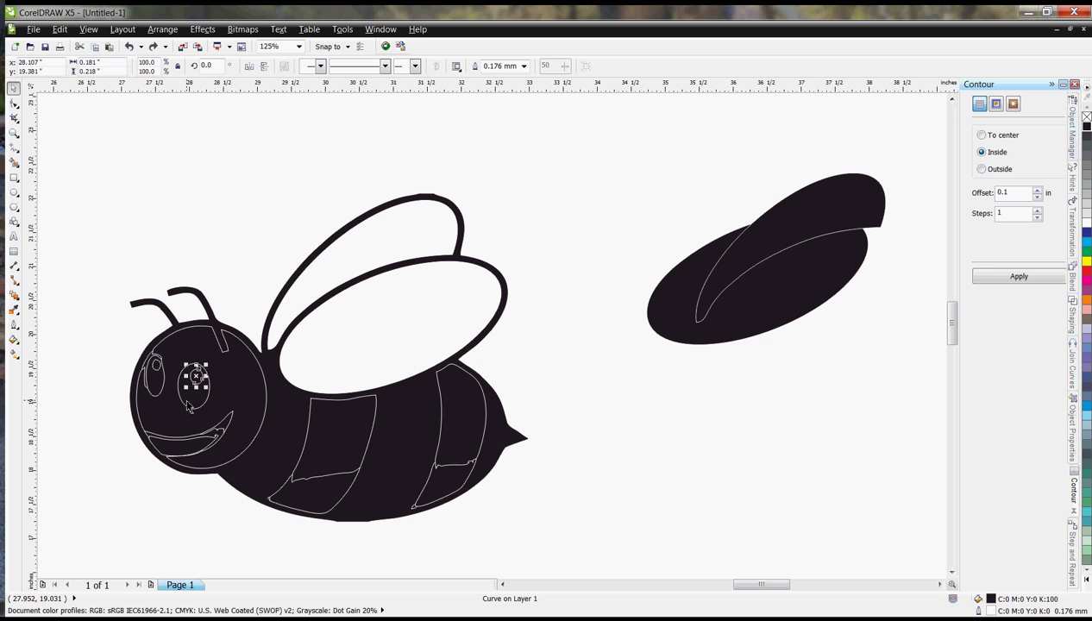
Move both eye ovals out of the bee's head and place them beside the removed wing shapes.
drag(191, 395, 644, 237)
drag(155, 390, 642, 299)
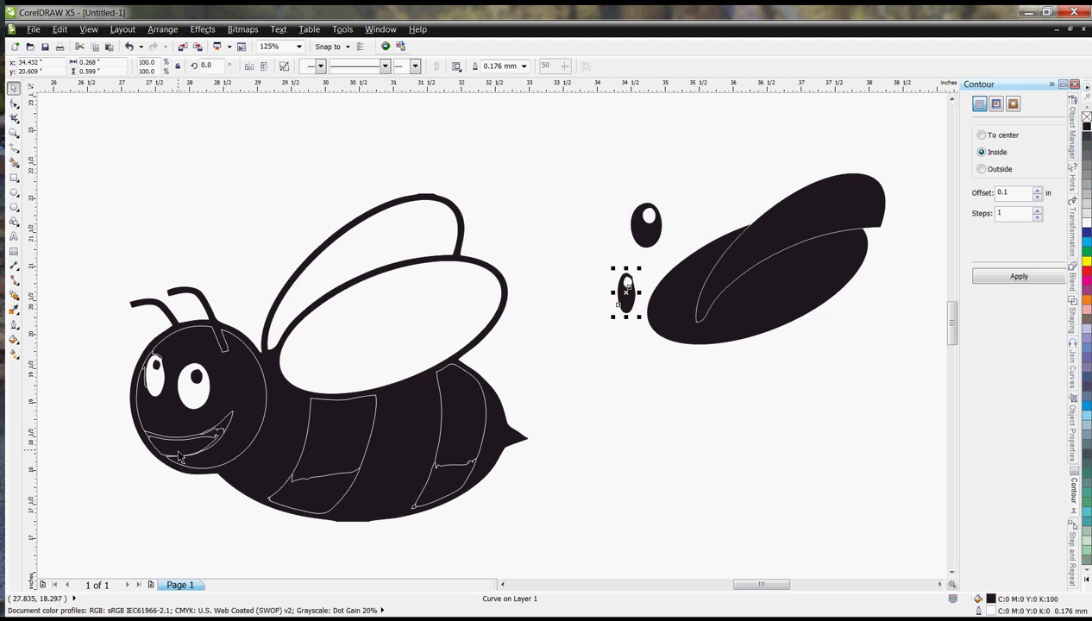
Delete the two light stripes, including their shaded lower parts, from the black bee's body.
click(223, 423)
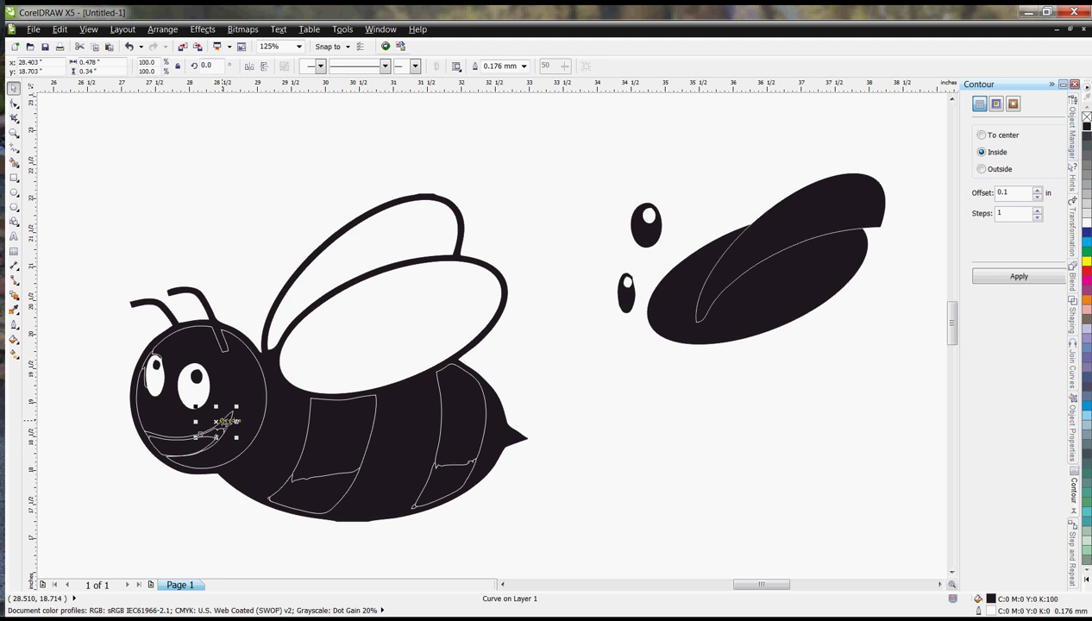
click(339, 447)
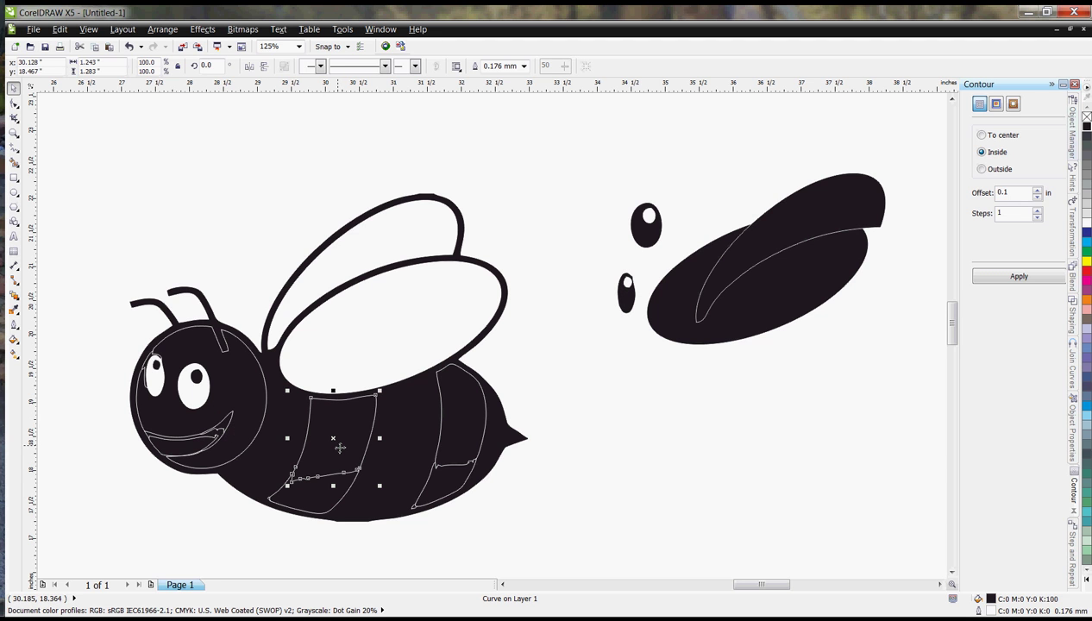
key(F3)
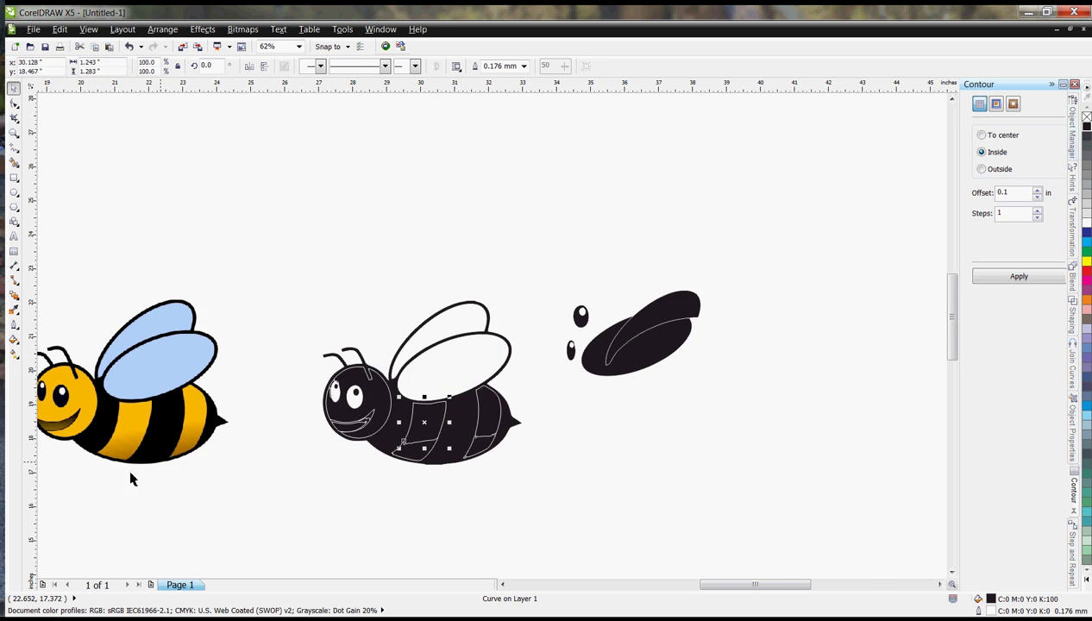
scroll(412, 472, down, 1)
scroll(319, 489, up, 1)
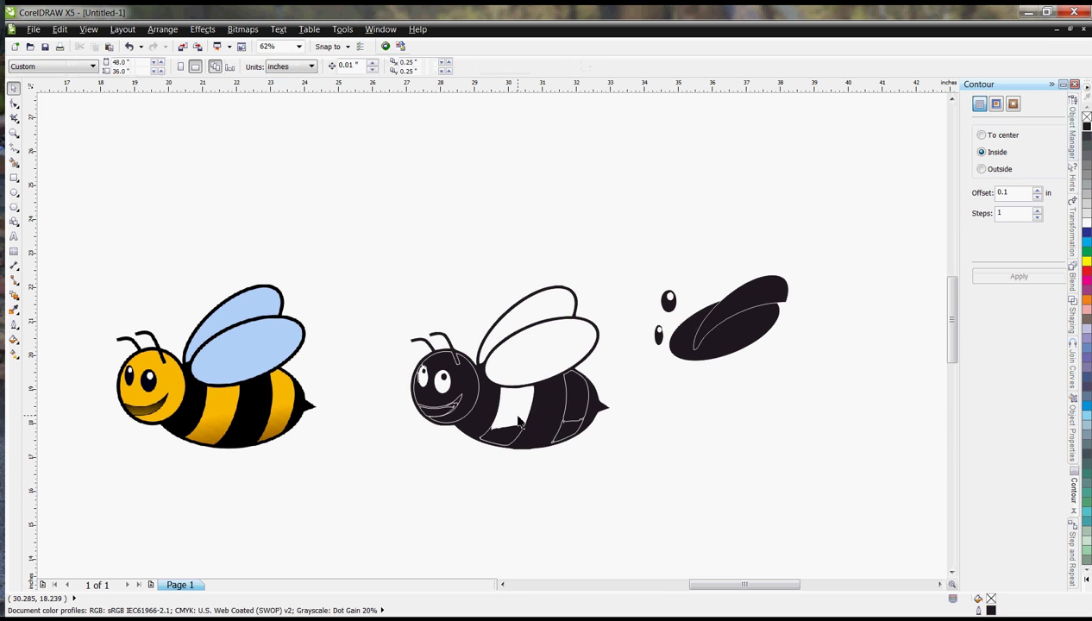
key(Delete)
click(578, 410)
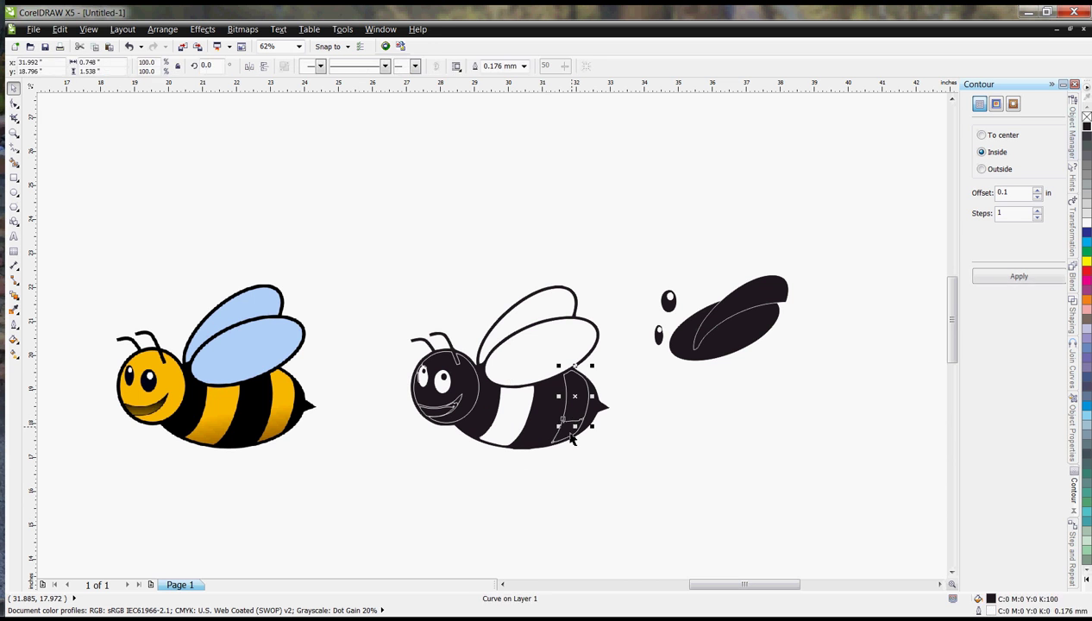
key(Delete)
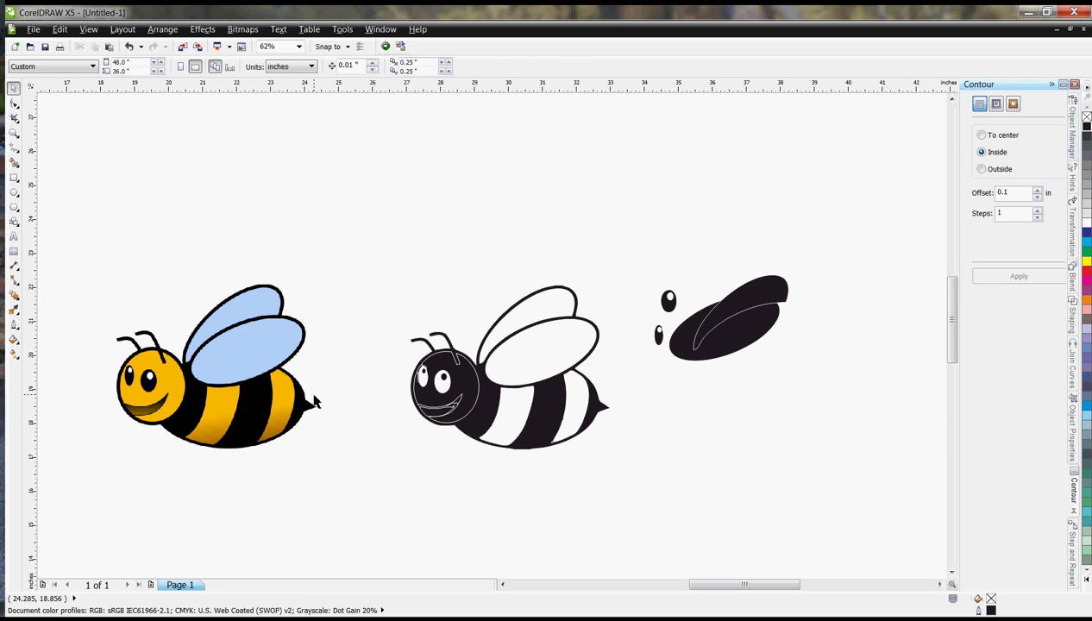
Try deleting the mouth pieces from the black bee's head.
scroll(354, 409, up, 3)
scroll(354, 409, down, 3)
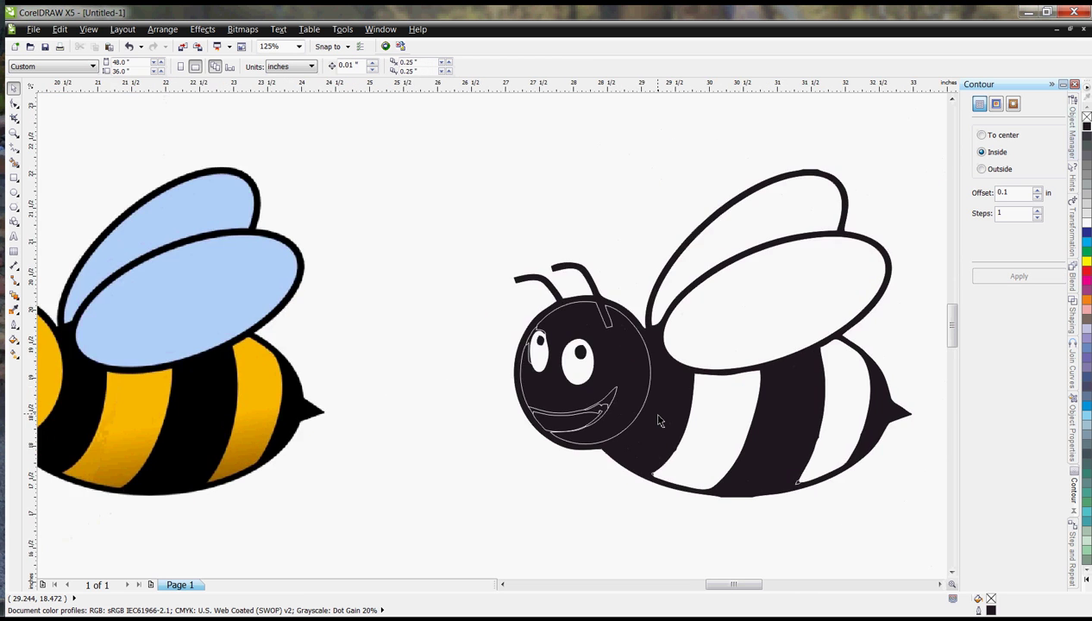
scroll(504, 423, up, 2)
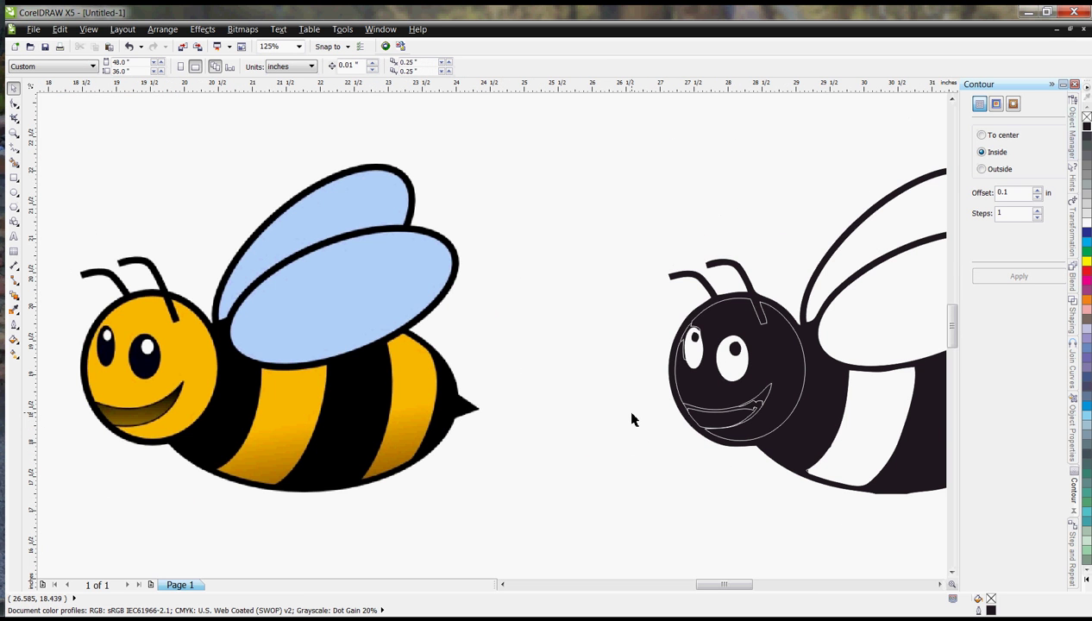
click(760, 399)
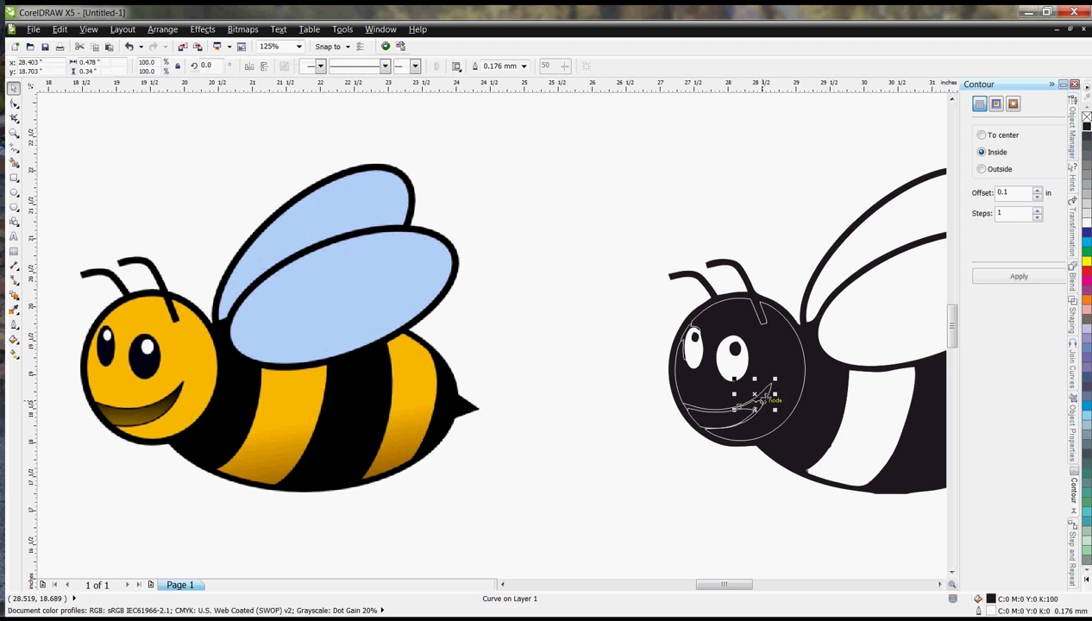
click(746, 404)
click(754, 418)
click(751, 414)
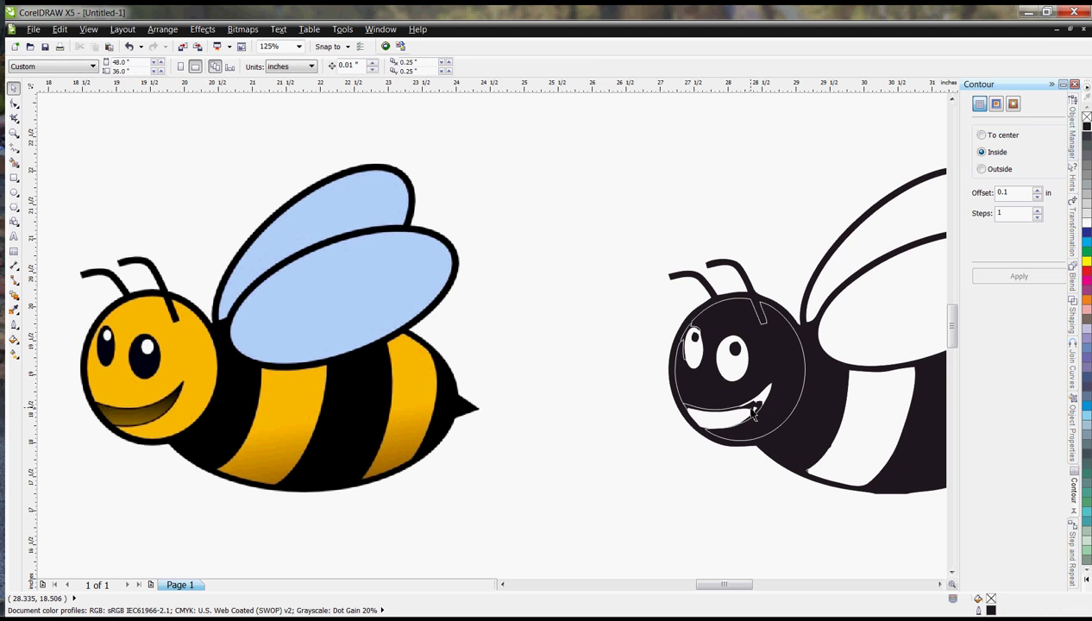
click(746, 411)
click(716, 431)
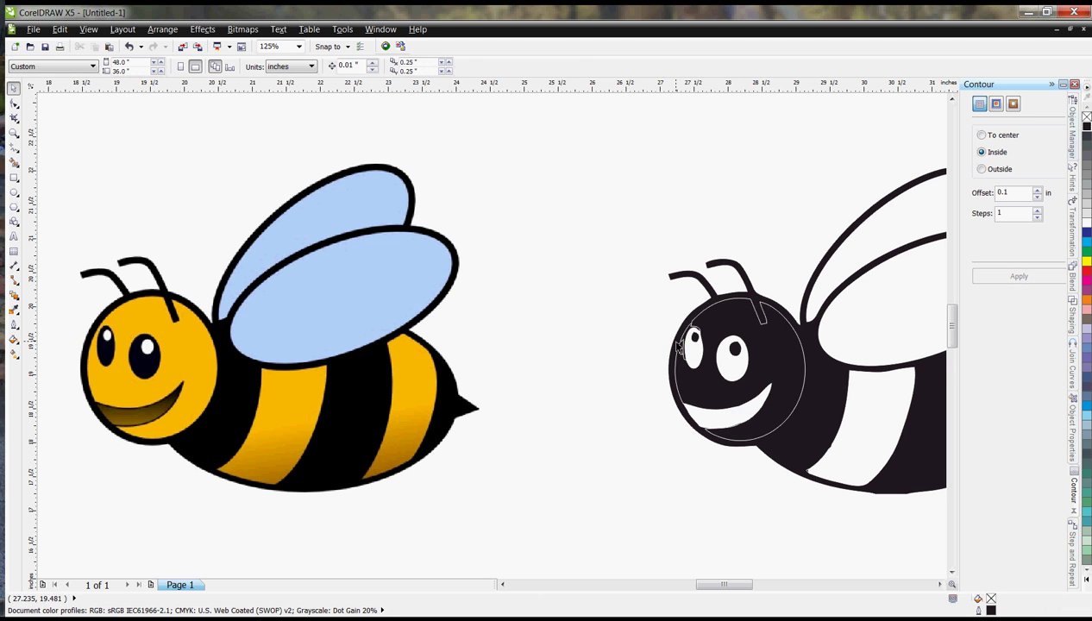
Try deleting the inner face shape from the black bee's head, and undo this together with the mouth deletions.
click(728, 322)
key(Delete)
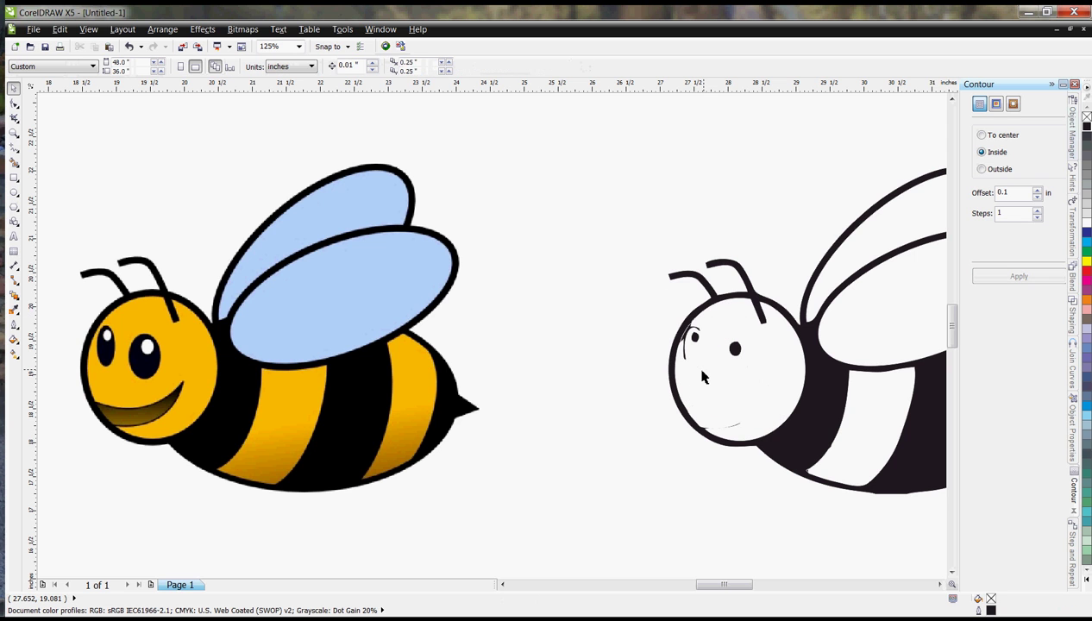
key(ctrl+z)
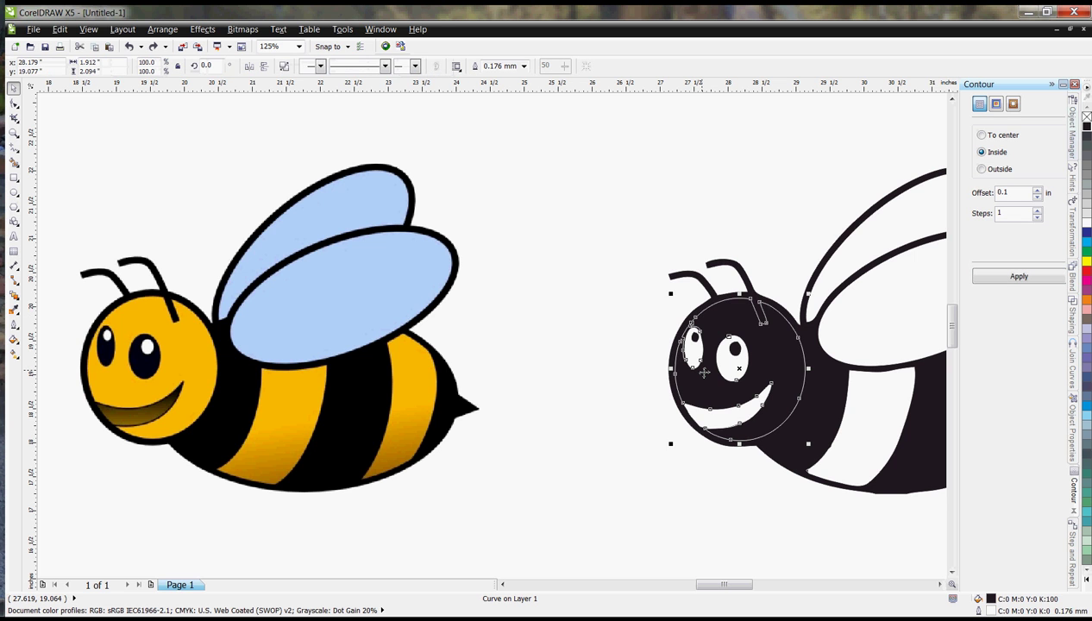
key(Tab)
key(Tab)
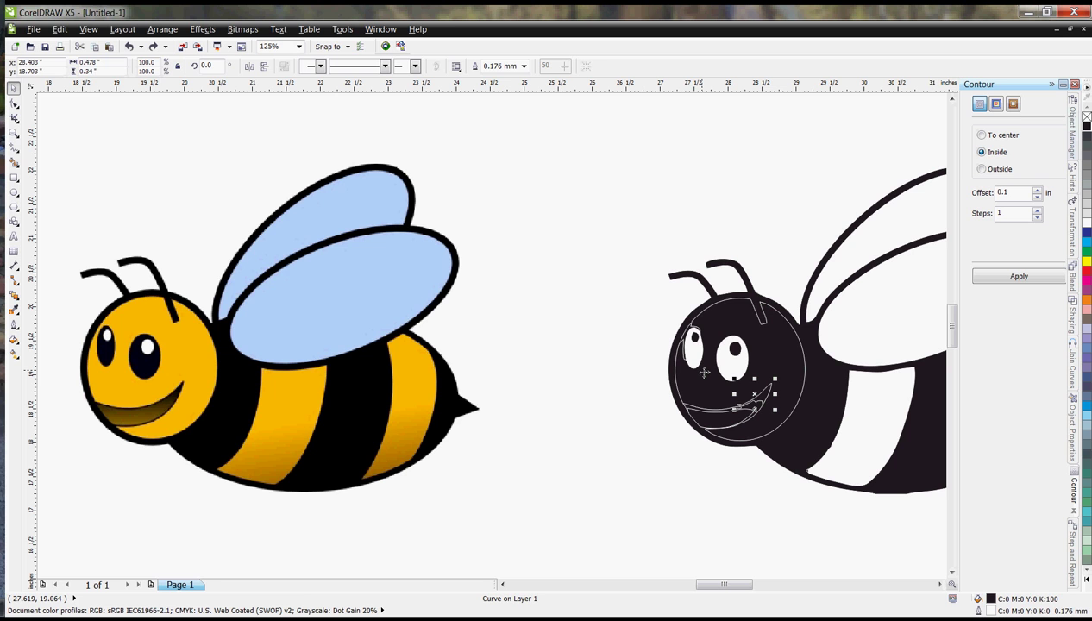
click(653, 483)
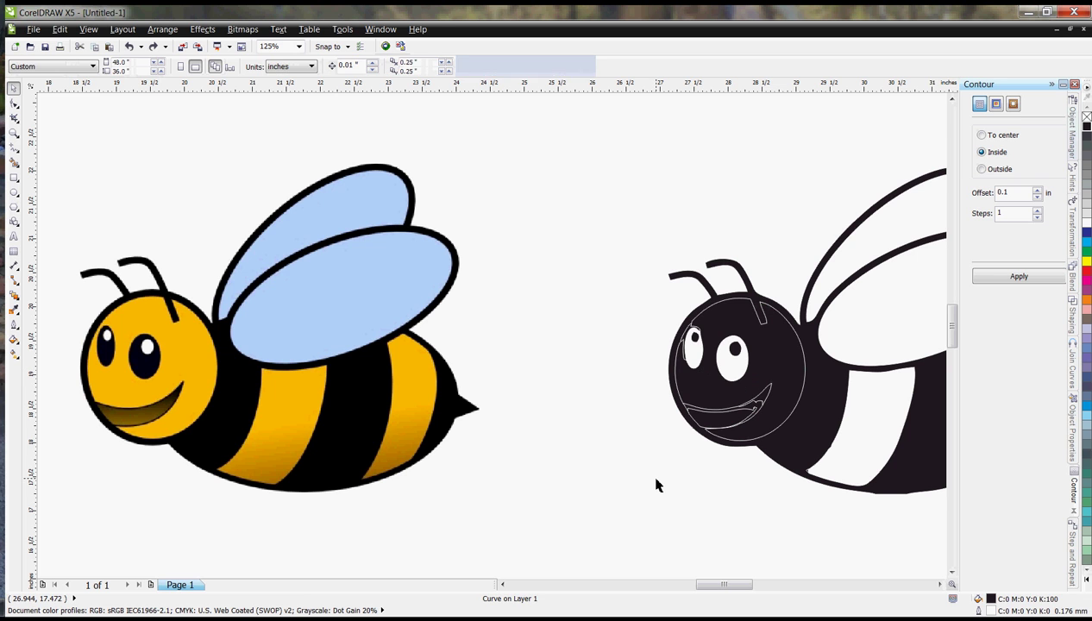
Try deleting only the inner face shape while keeping the mouth pieces, and undo the deletion.
click(789, 354)
key(Delete)
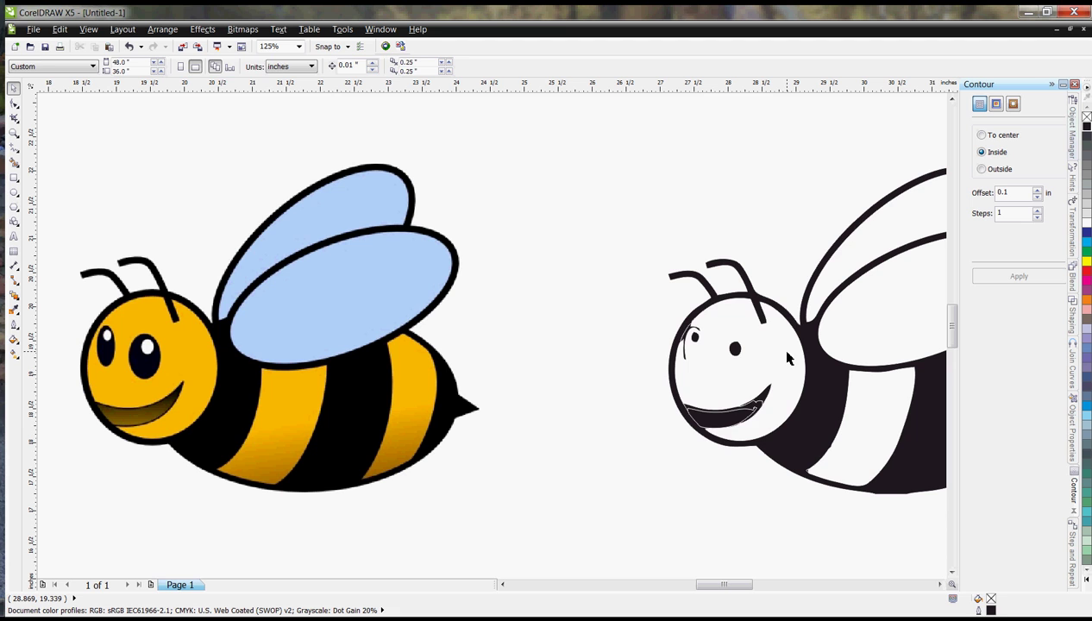
key(ctrl+z)
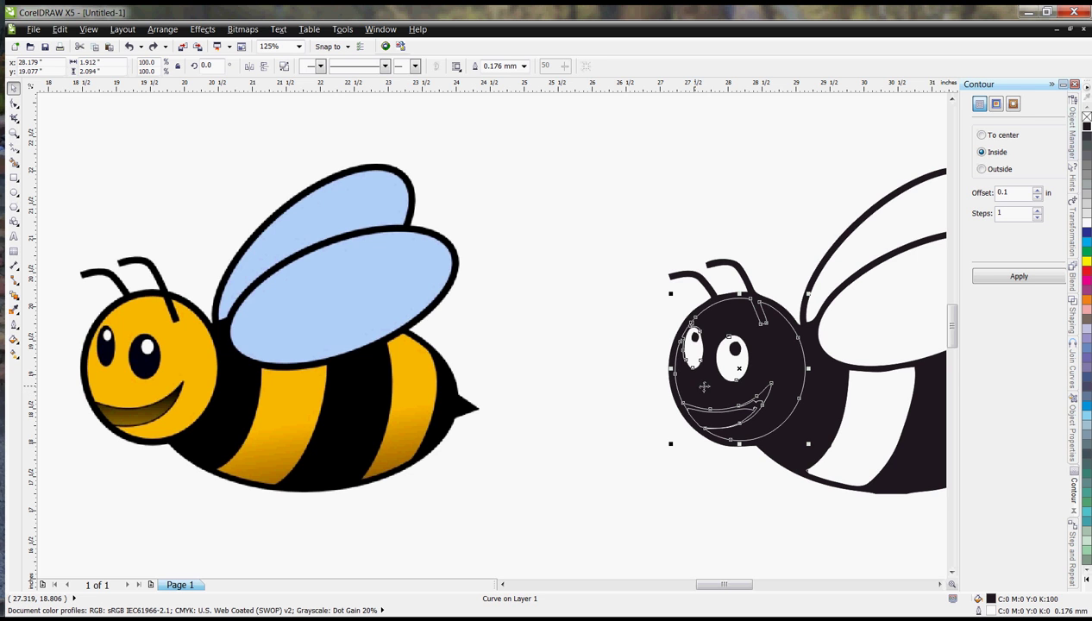
Move the larger eye oval back into the black bee's head, fitted exactly over its eye opening.
scroll(247, 457, down, 2)
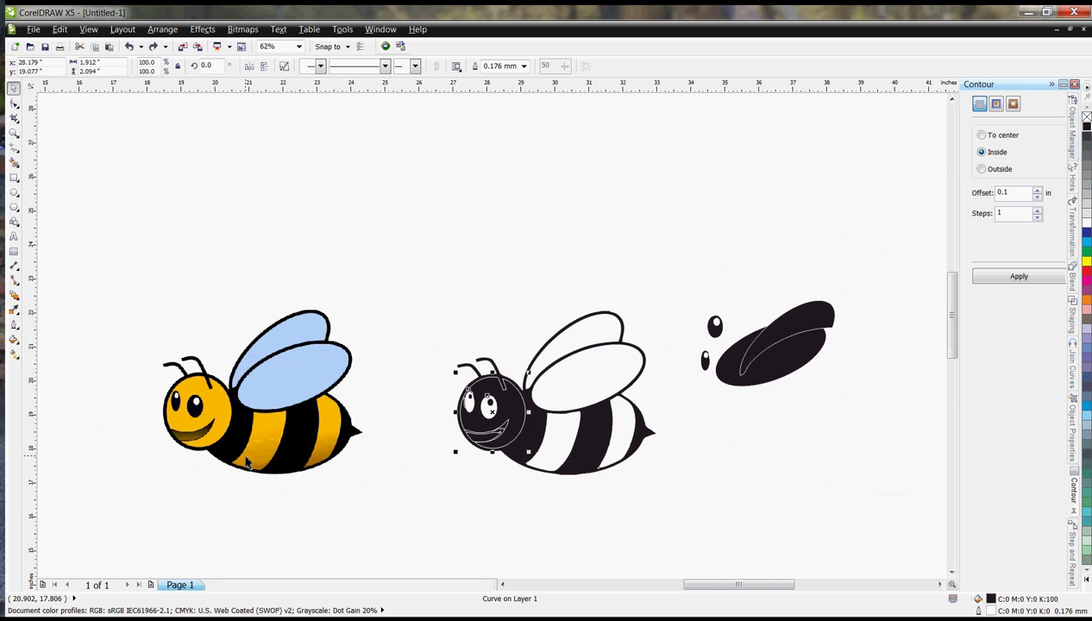
drag(714, 328, 424, 409)
scroll(488, 414, up, 4)
drag(460, 409, 485, 376)
drag(505, 330, 510, 383)
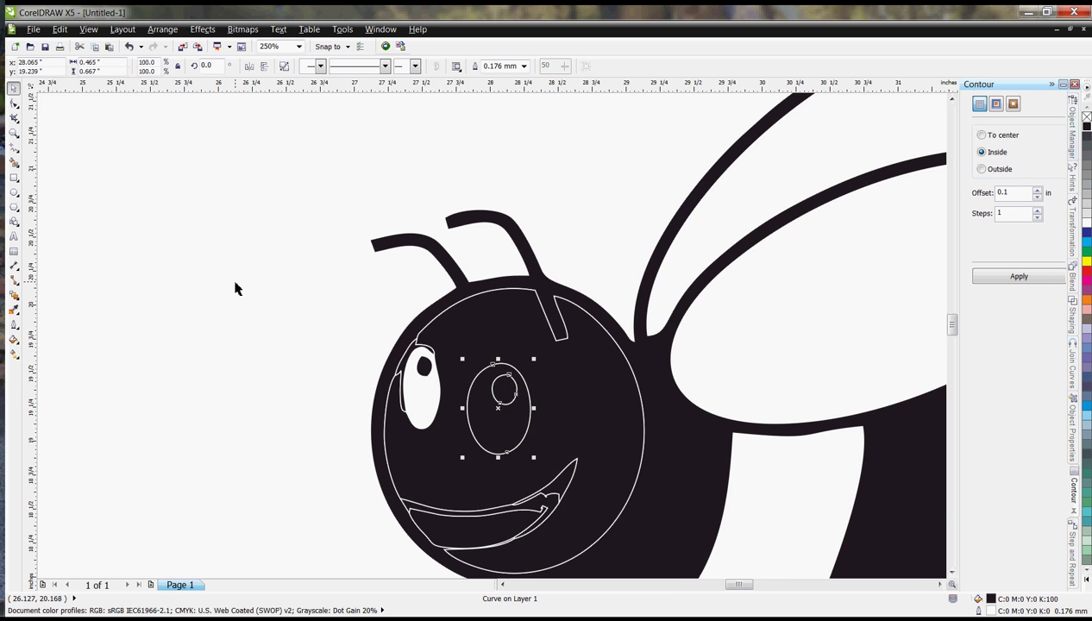
Move the smaller eye oval back over its opening, and move the inner face shape out into the empty area beside the head.
scroll(234, 287, down, 2)
click(800, 249)
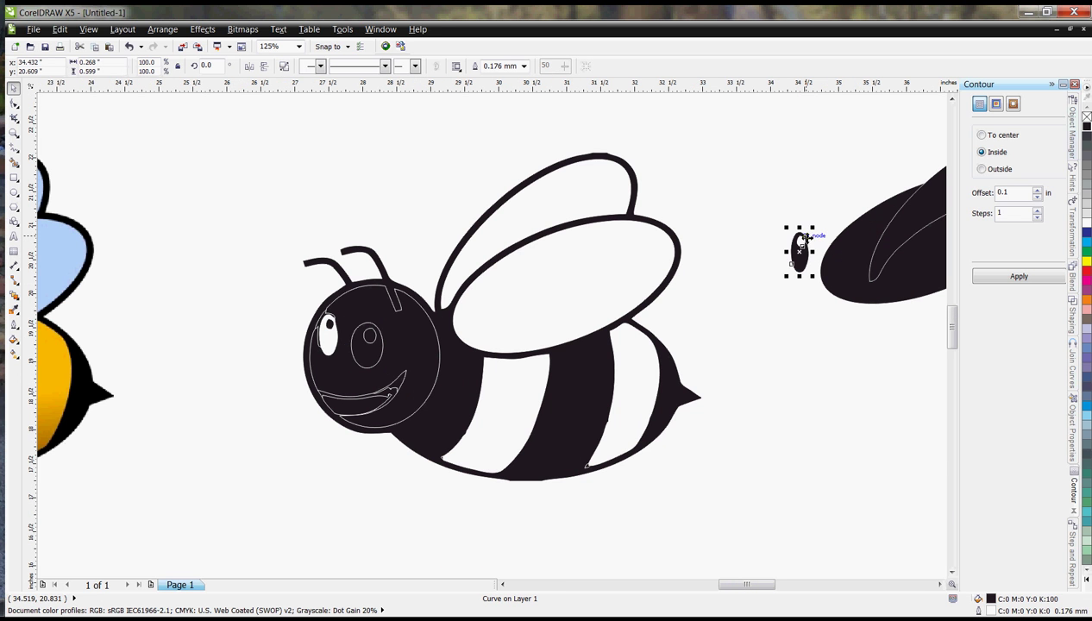
drag(799, 246, 334, 321)
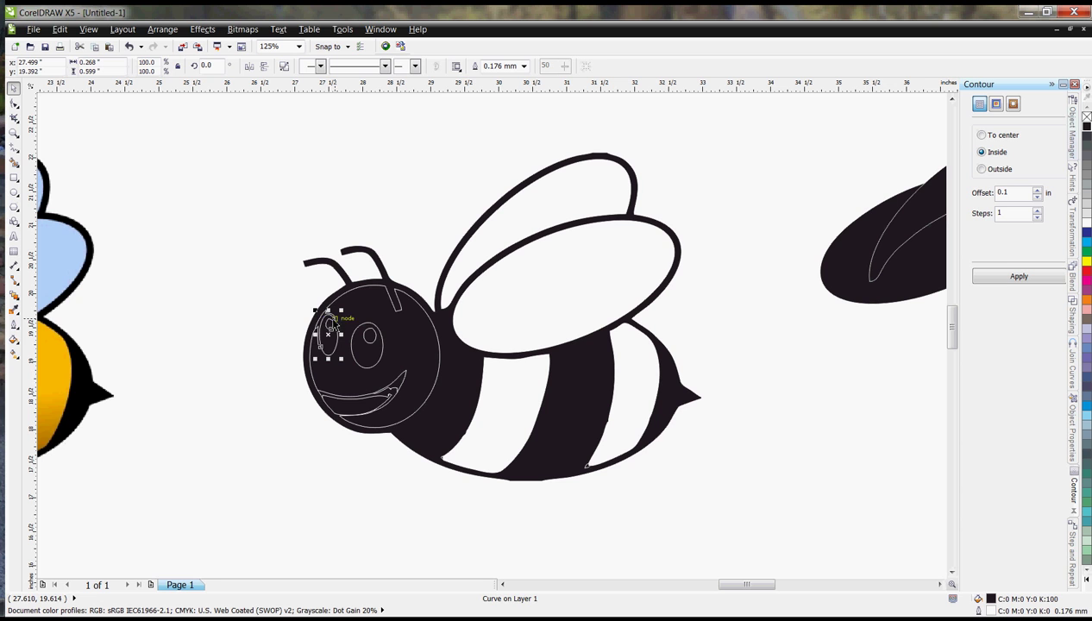
click(176, 285)
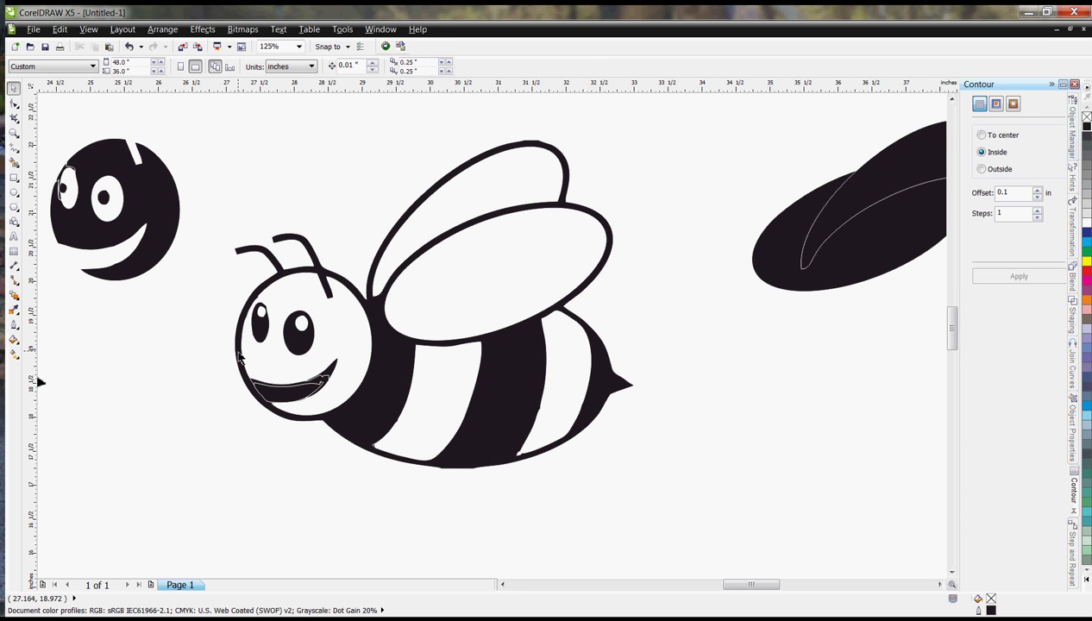
Delete the mouth's inner fill piece and the shaded piece around it.
scroll(283, 387, up, 2)
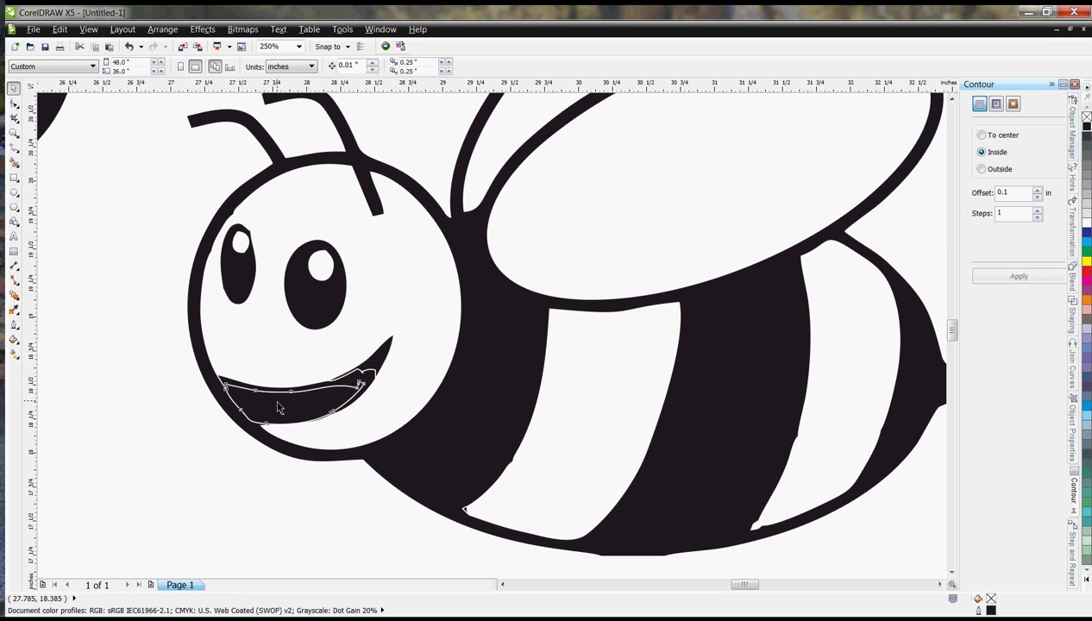
click(278, 404)
key(Delete)
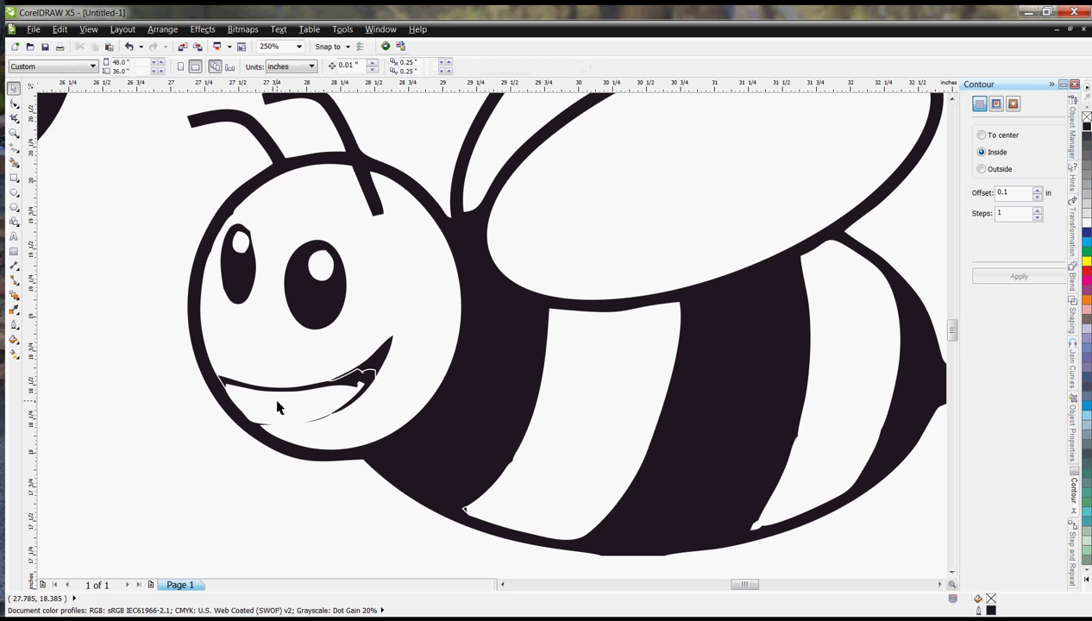
click(355, 381)
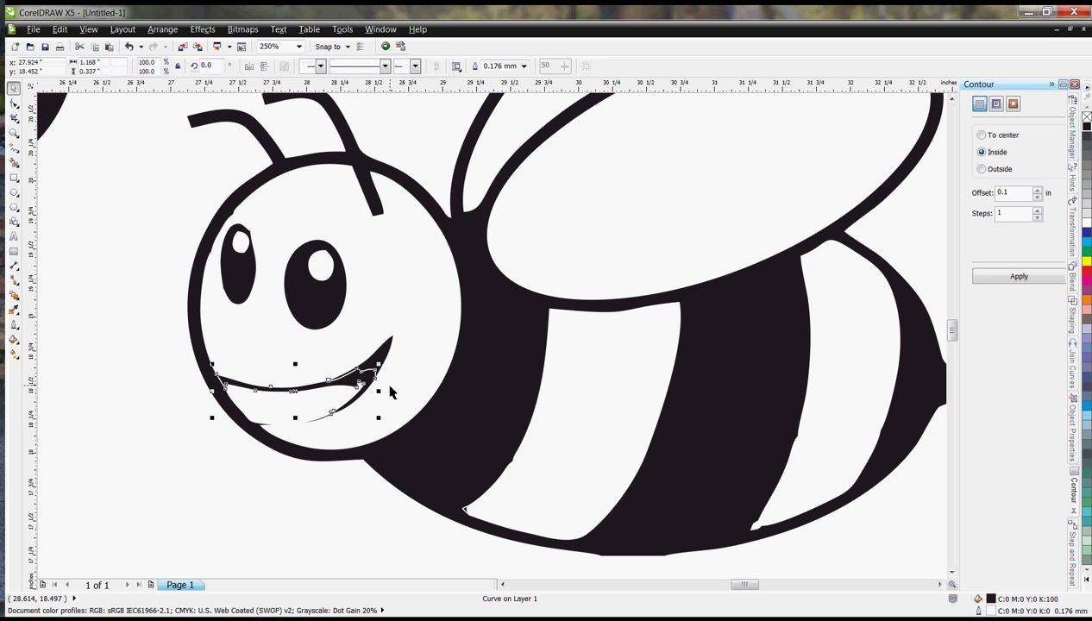
key(Delete)
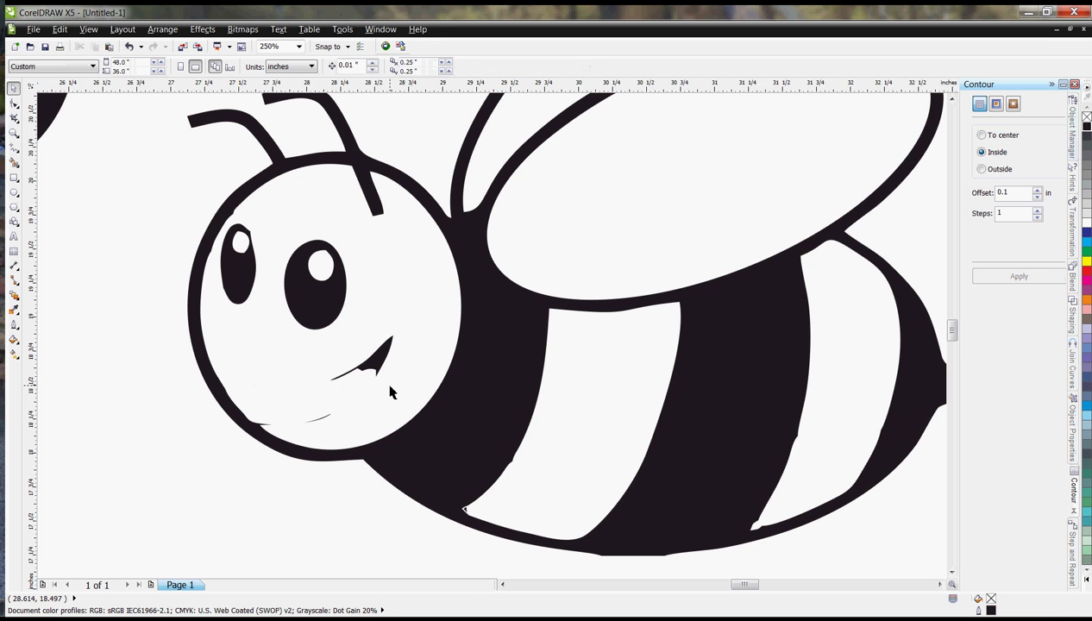
Move the head outline's node near the mouth's outer end over to the tip of the smile with the Shape tool.
click(226, 402)
key(F10)
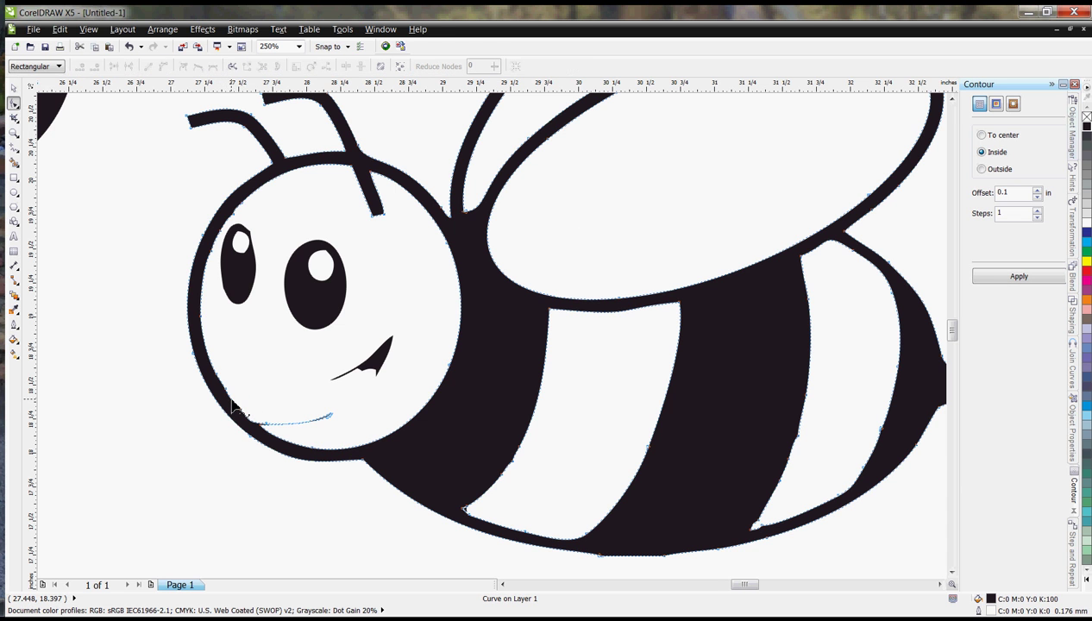
click(227, 397)
drag(227, 397, 394, 336)
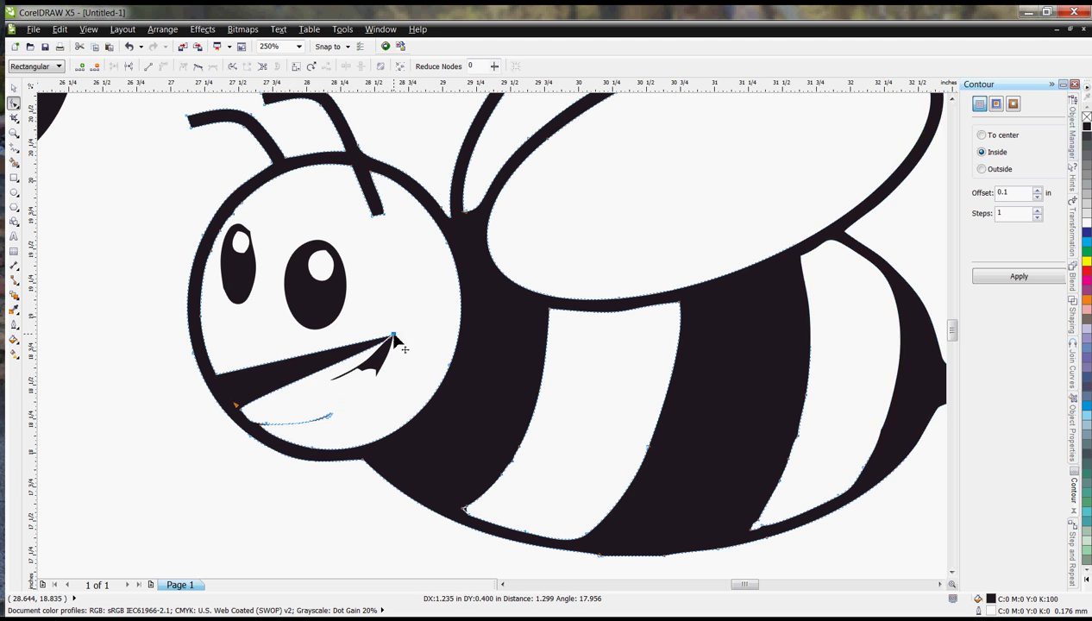
Bend the mouth's lower edge into a downward-bulging curve using the control handle of its starting node.
click(241, 412)
right_click(244, 419)
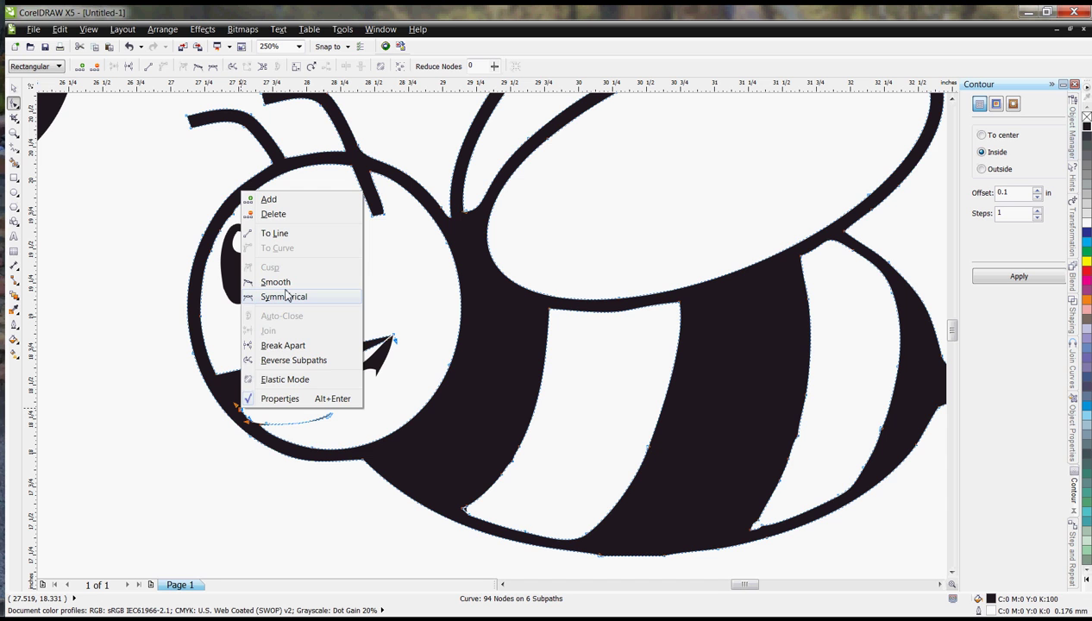
click(212, 441)
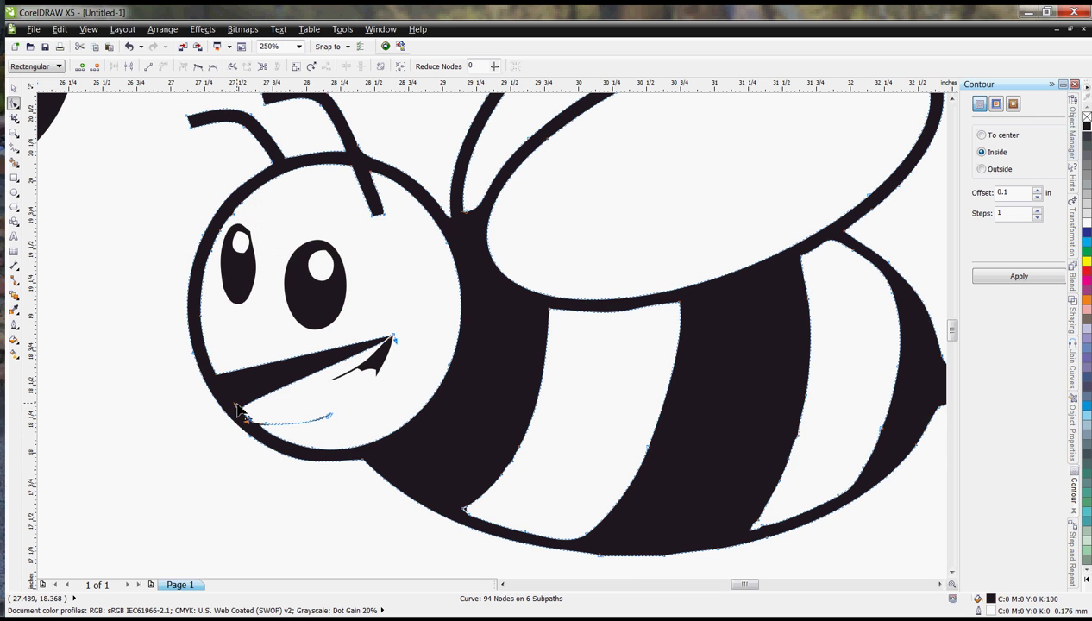
drag(241, 413, 376, 429)
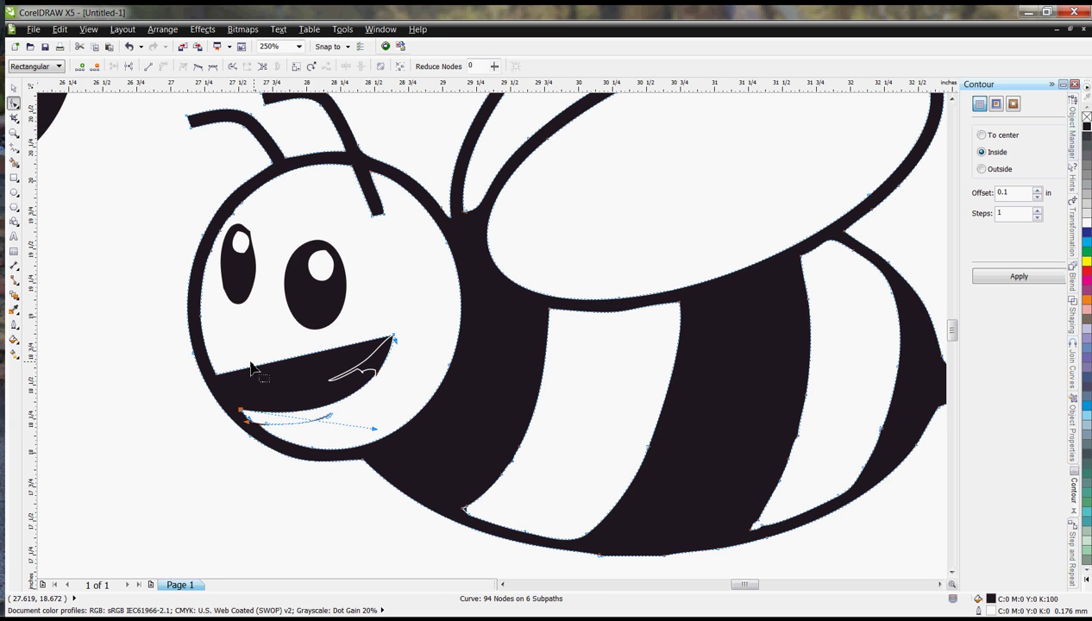
Convert the mouth's straight upper edge to a curve and shape it into a smile with both control handles.
click(218, 374)
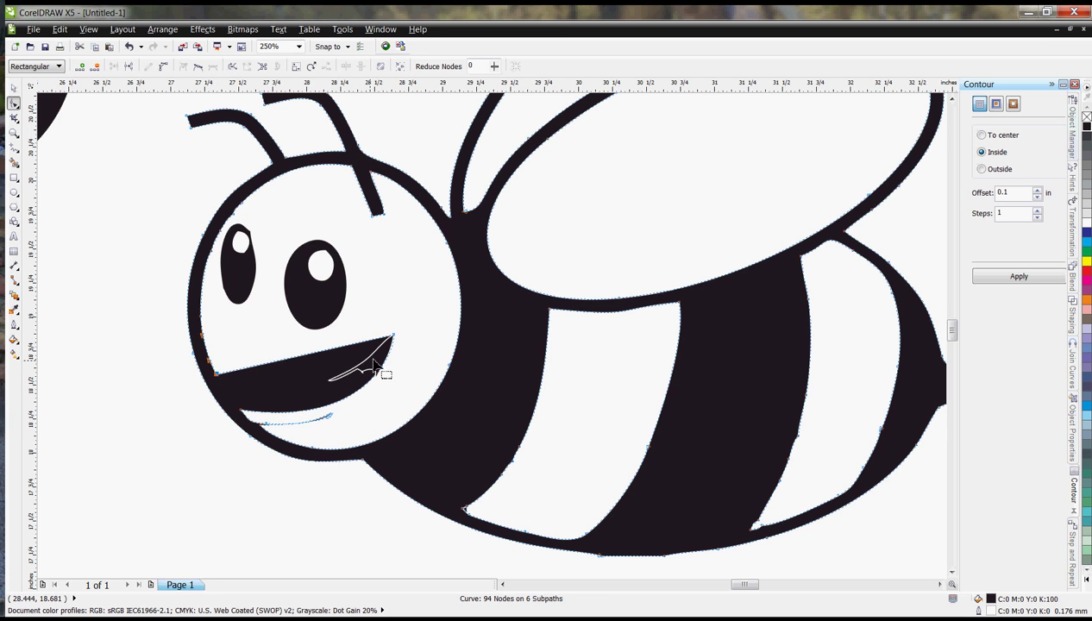
scroll(229, 371, up, 3)
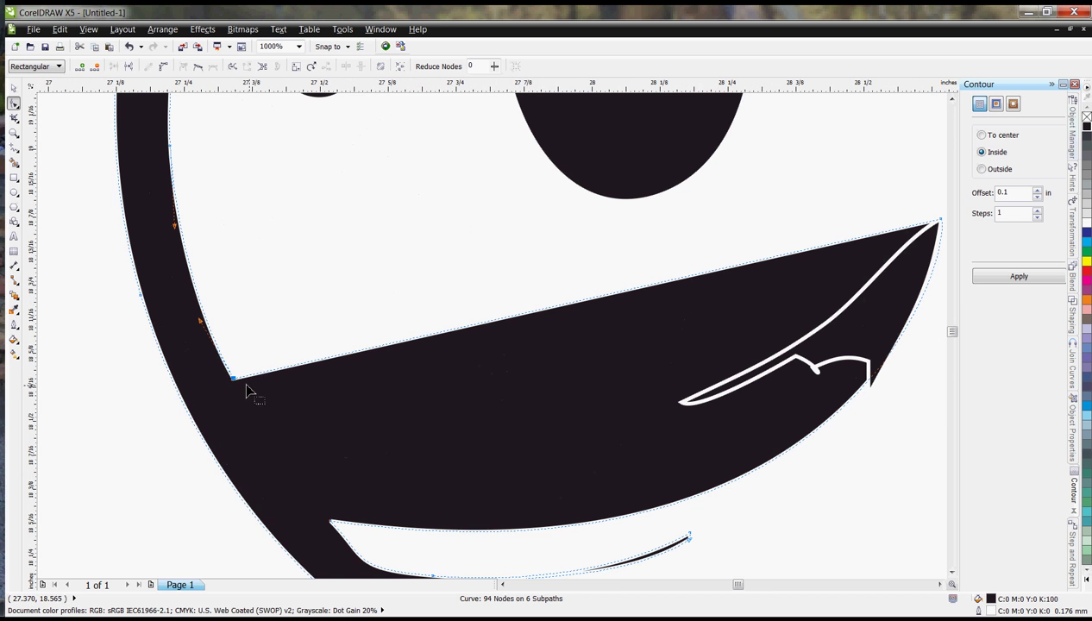
right_click(233, 378)
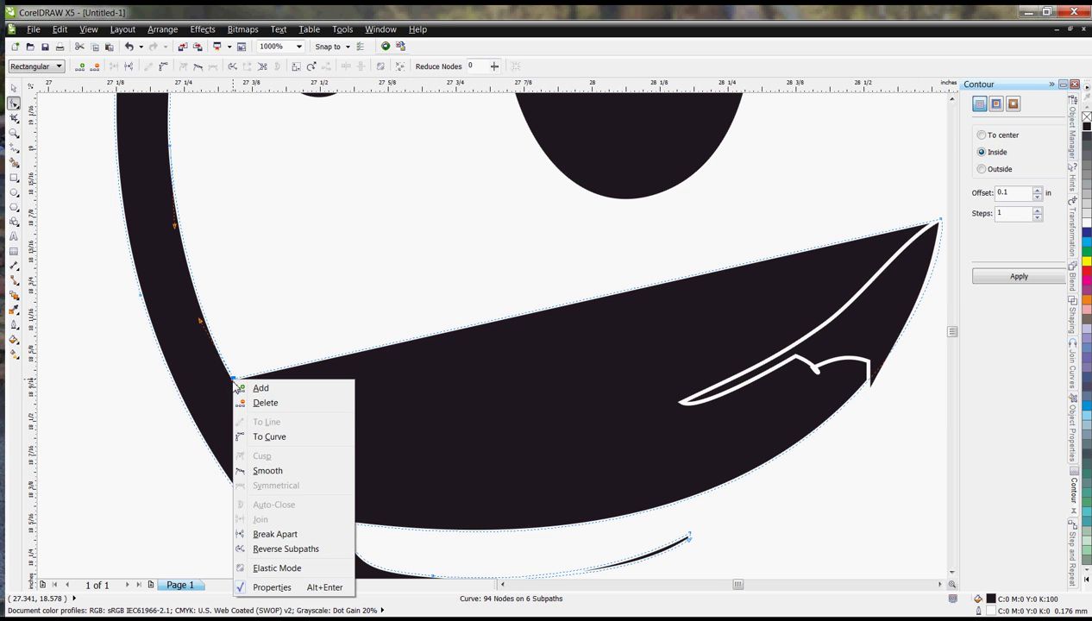
click(273, 438)
click(472, 335)
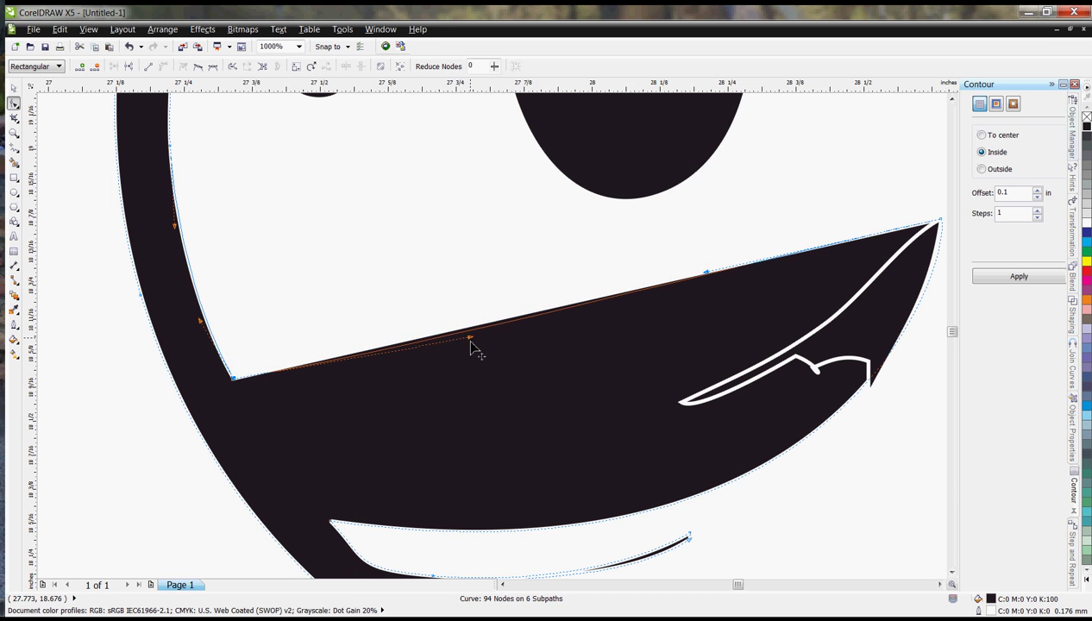
drag(471, 341, 777, 548)
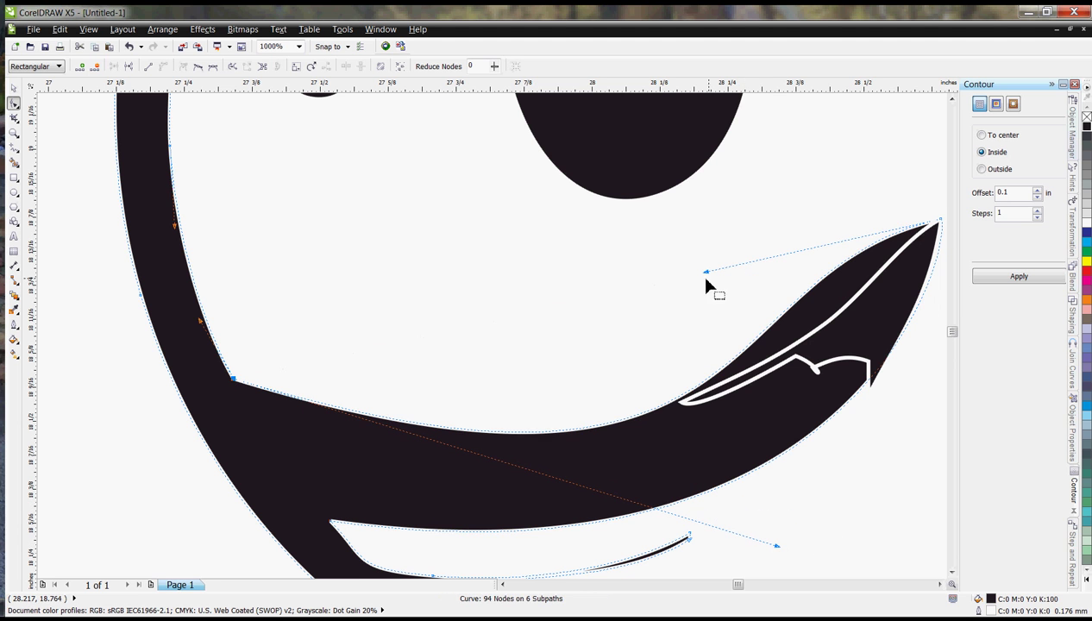
drag(706, 281, 788, 317)
click(777, 547)
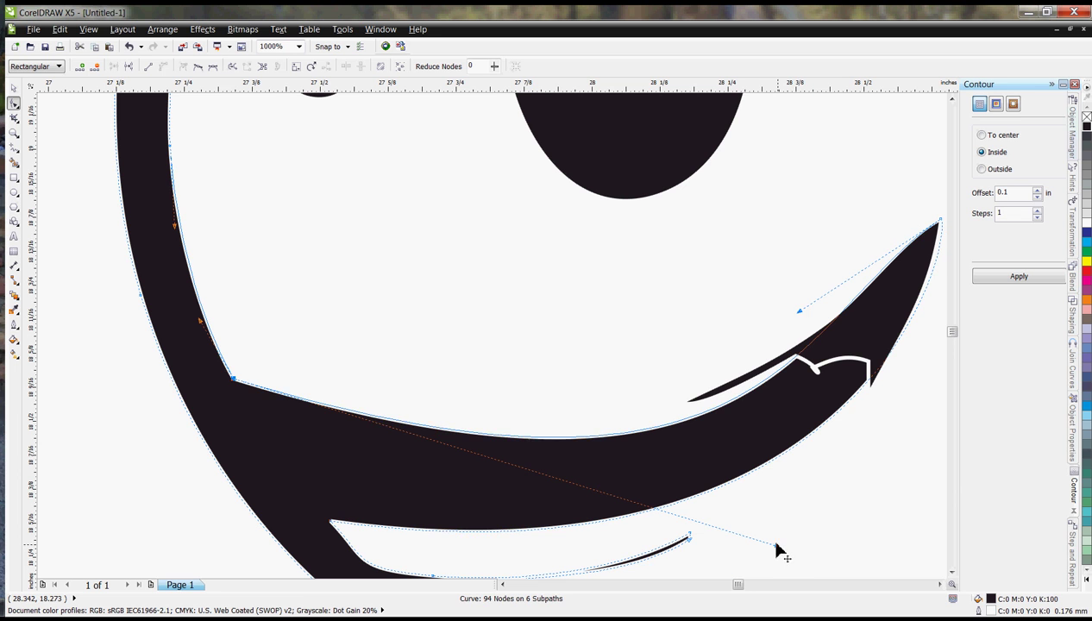
drag(777, 547, 738, 517)
Delete the leftover fragment at the smile's upper corner and select the bee's black outline curve.
scroll(164, 342, down, 2)
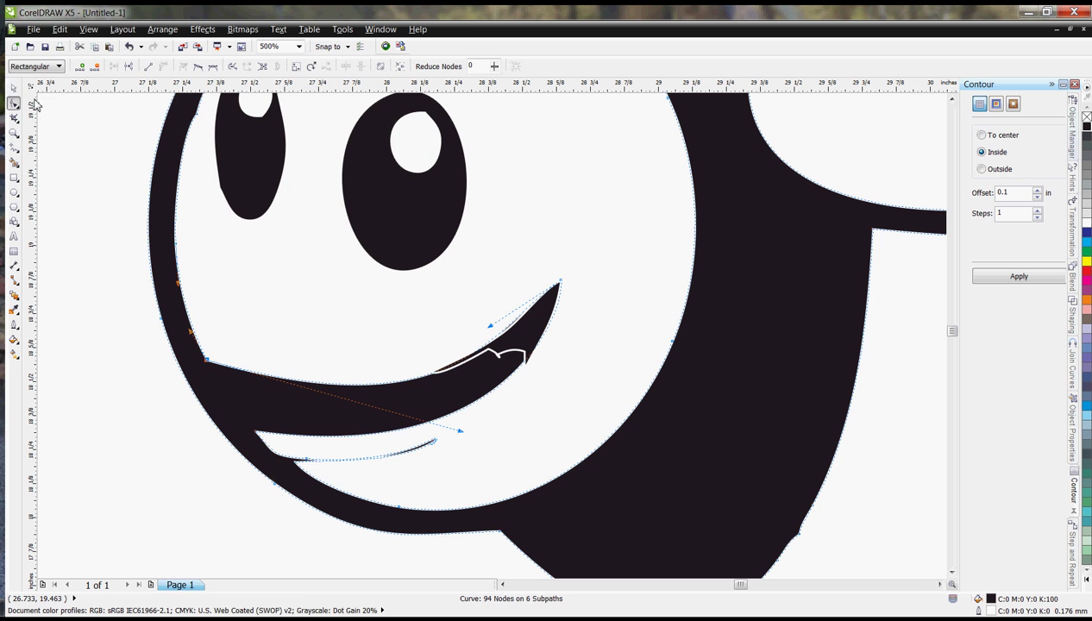
click(13, 88)
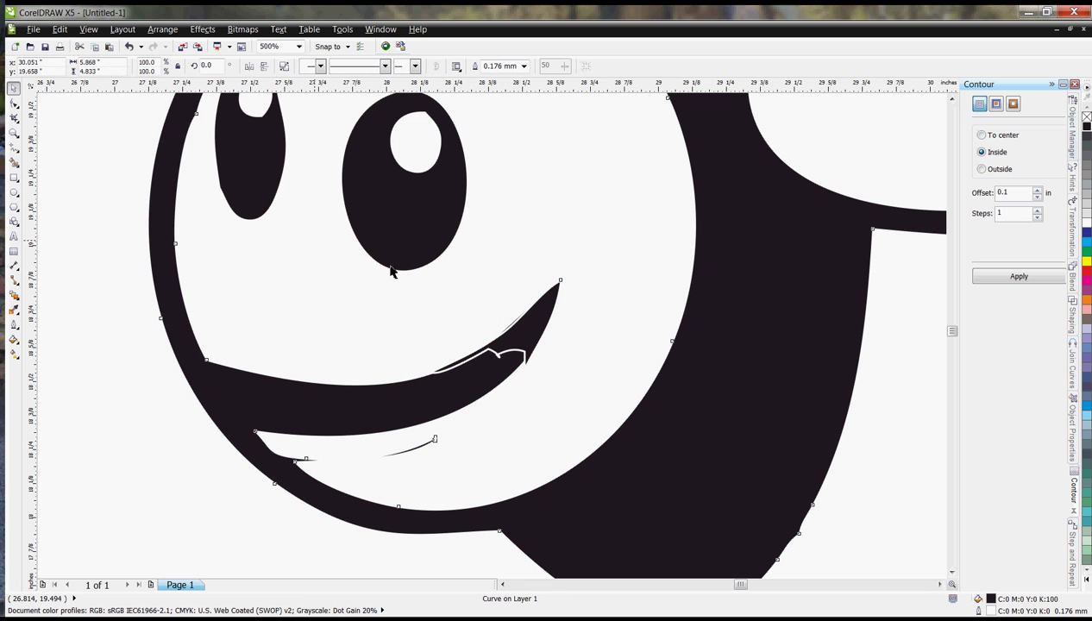
click(167, 475)
click(515, 354)
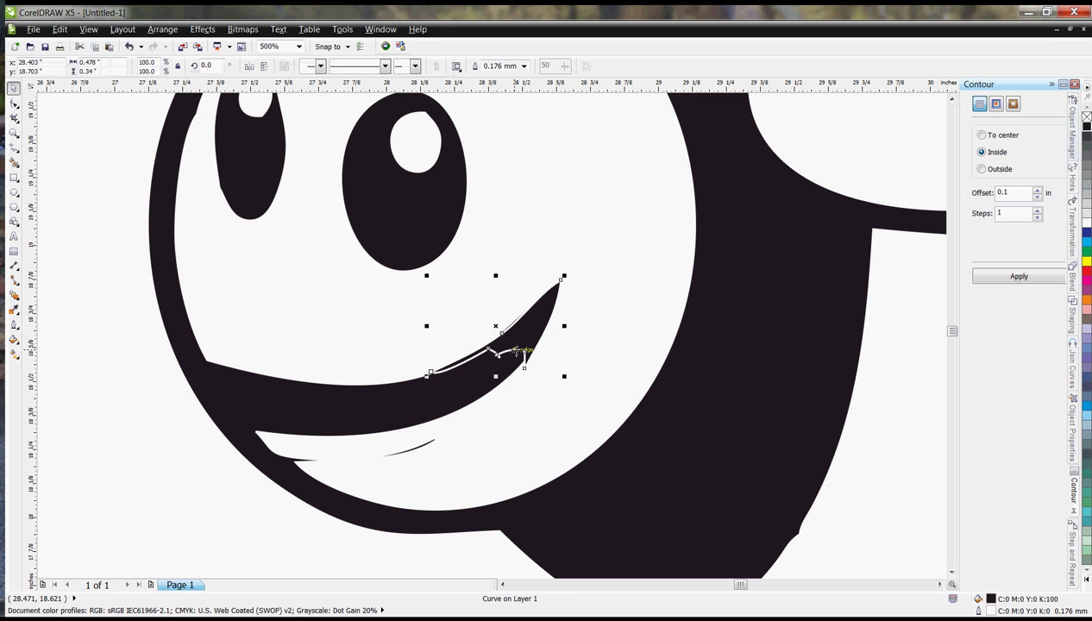
key(Escape)
click(415, 444)
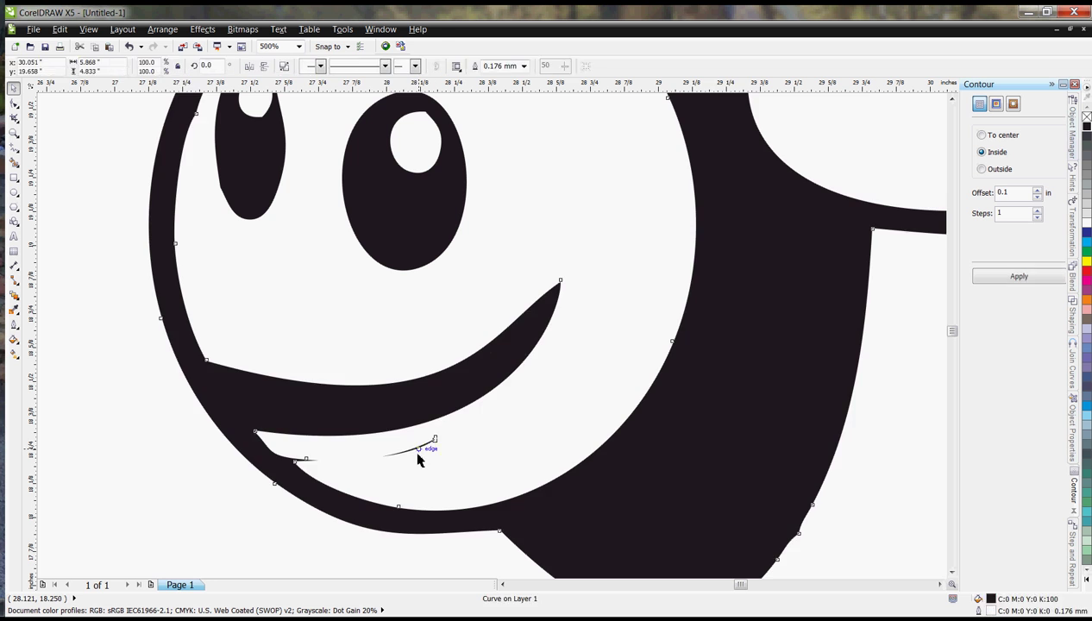
Delete the outline nodes forming the thin sliver beneath the smile, including the one near its inner end, with the Shape tool.
key(Delete)
key(ctrl+z)
scroll(367, 474, up, 1)
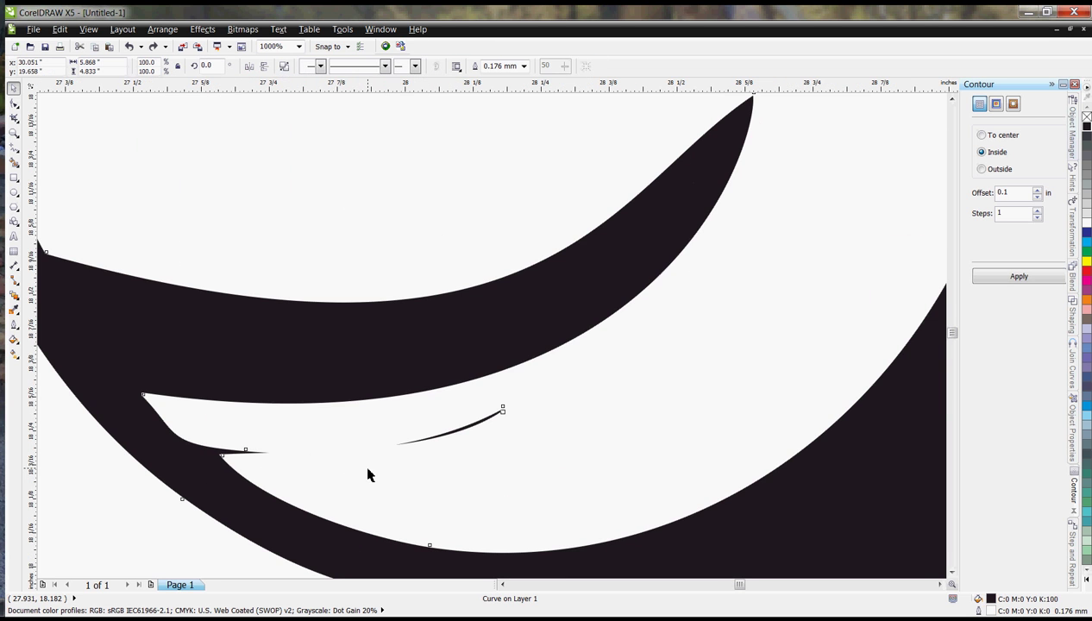
key(F10)
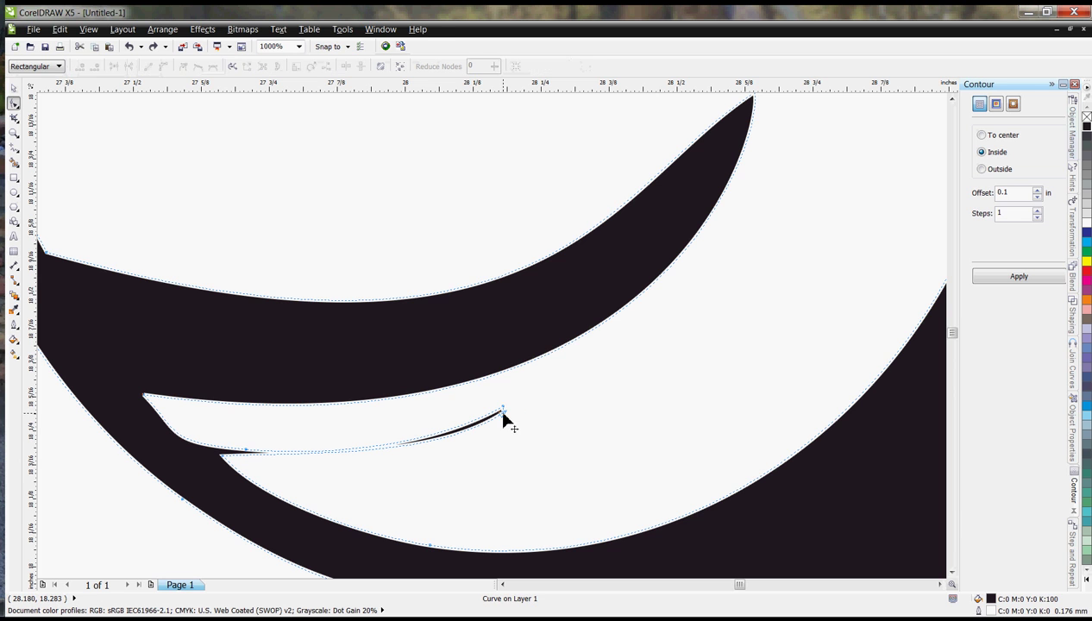
drag(513, 403, 498, 433)
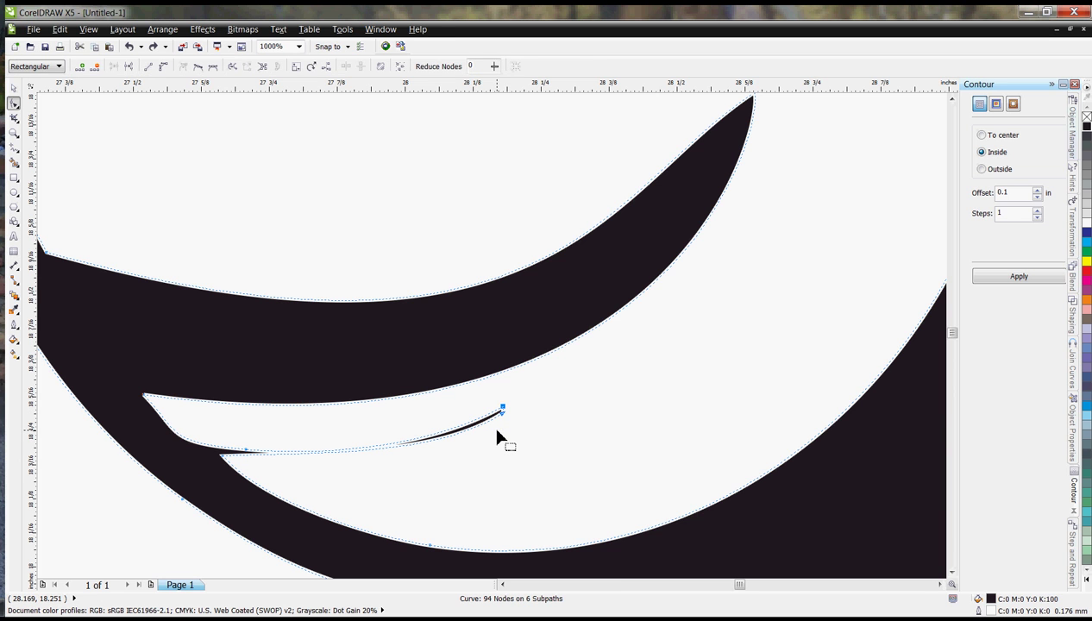
key(Delete)
click(250, 452)
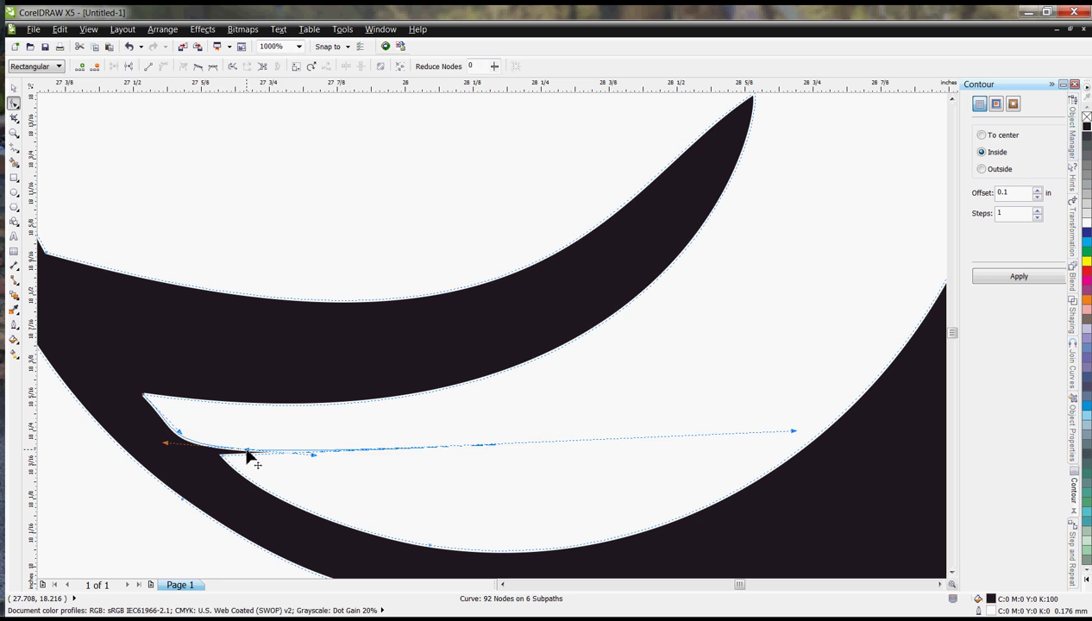
key(Delete)
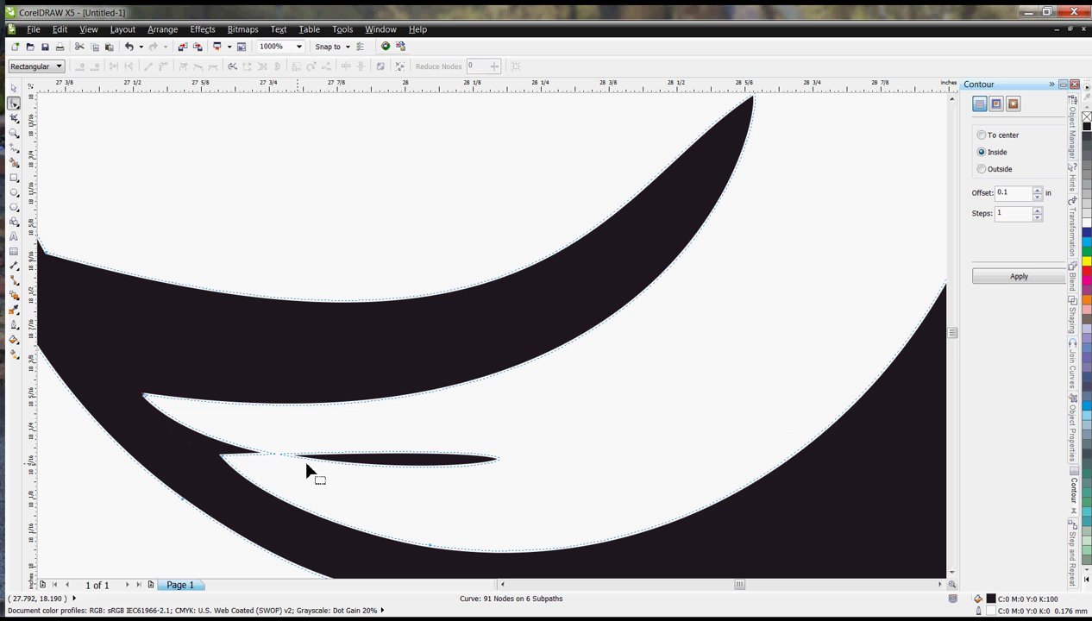
Pull in the control handles between the mouth's lower inner corner and the chin to straighten that edge and smooth its transition.
click(223, 455)
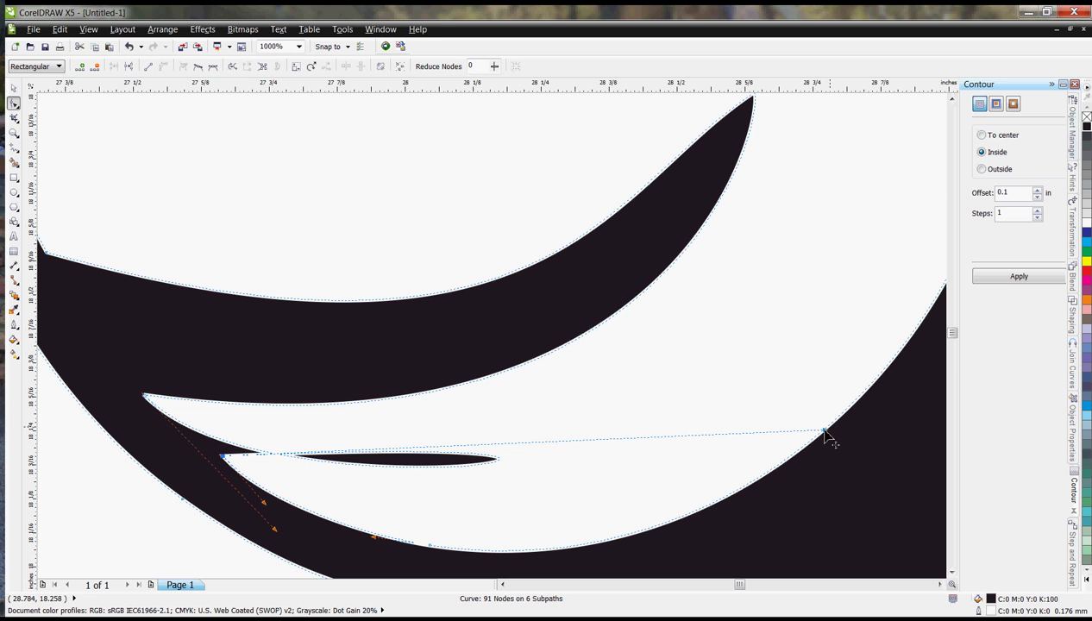
drag(825, 430, 191, 434)
click(215, 455)
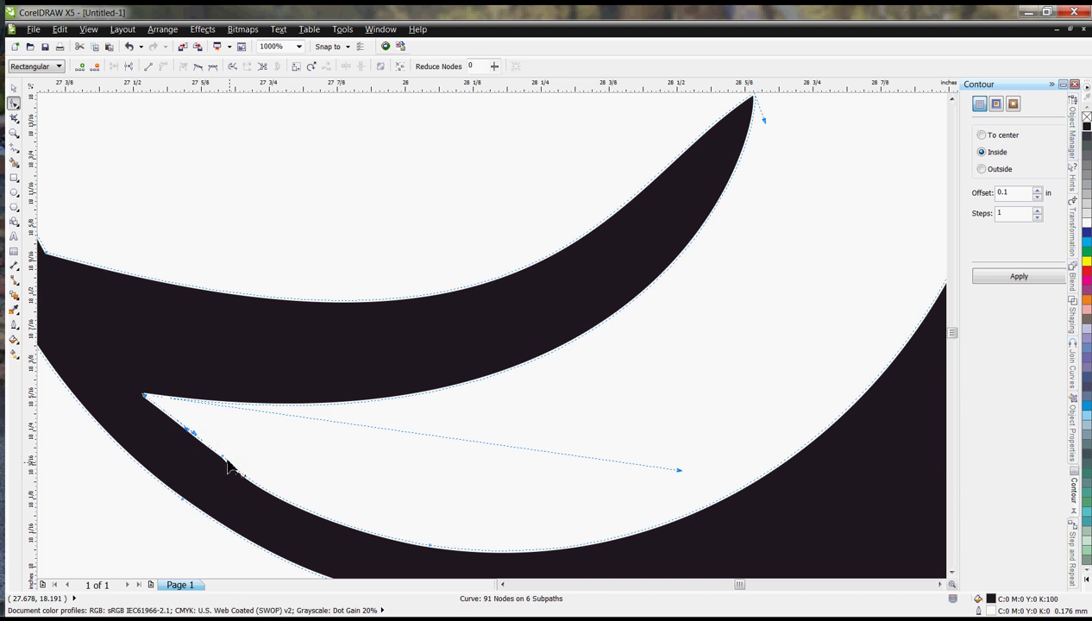
click(222, 457)
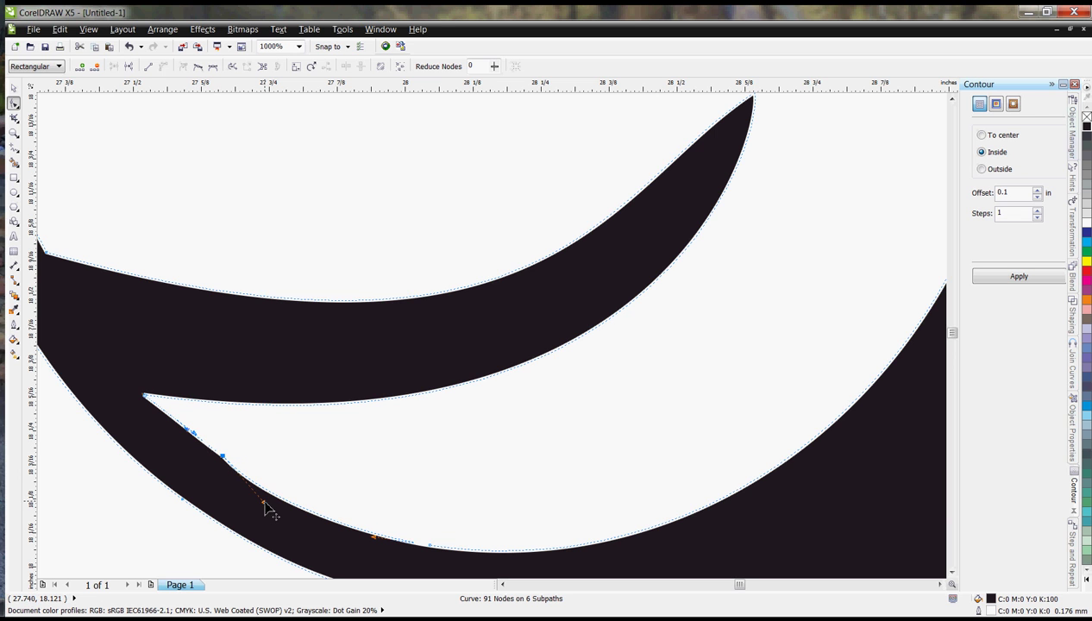
drag(264, 503, 273, 505)
Delete the original colour bee, the loose black face pieces and the leftover black wing shapes, keeping only the black-and-white bee.
scroll(342, 485, down, 2)
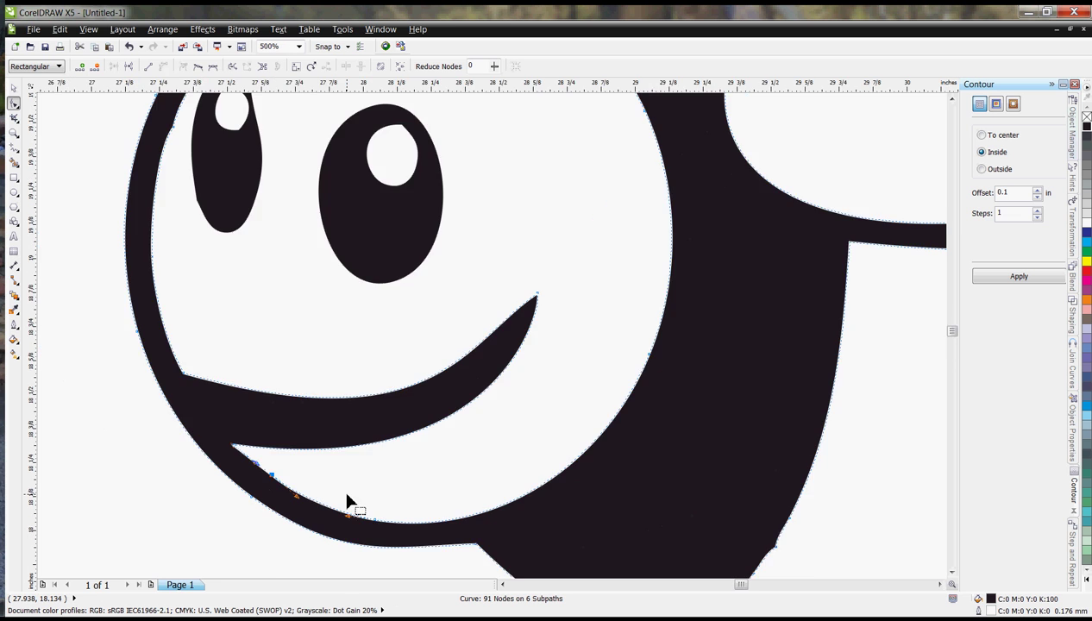
scroll(341, 485, down, 2)
scroll(193, 354, down, 1)
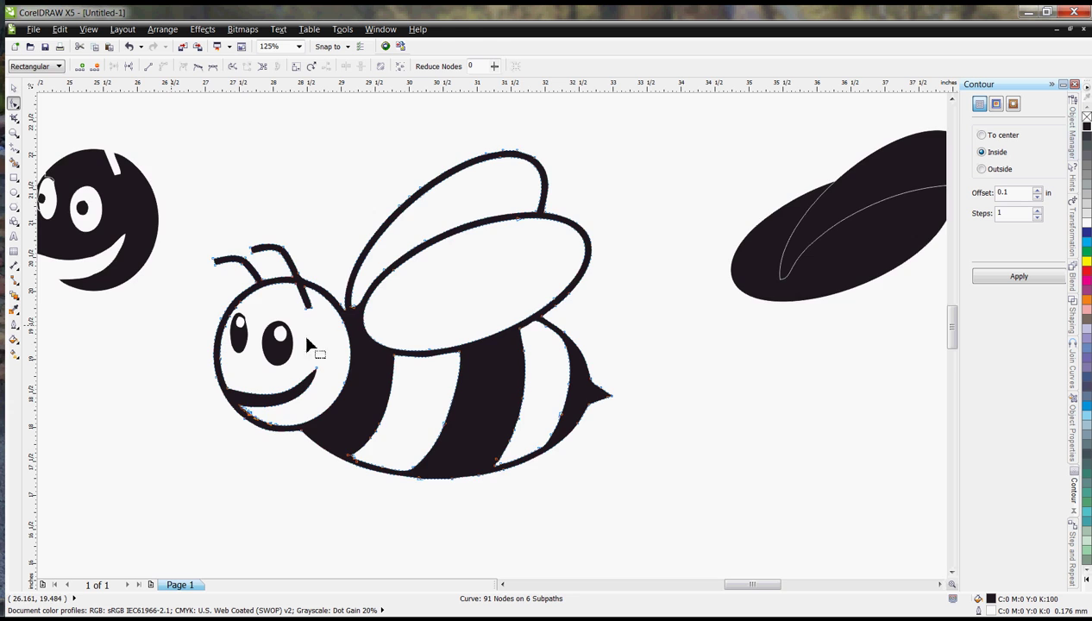
scroll(774, 344, down, 1)
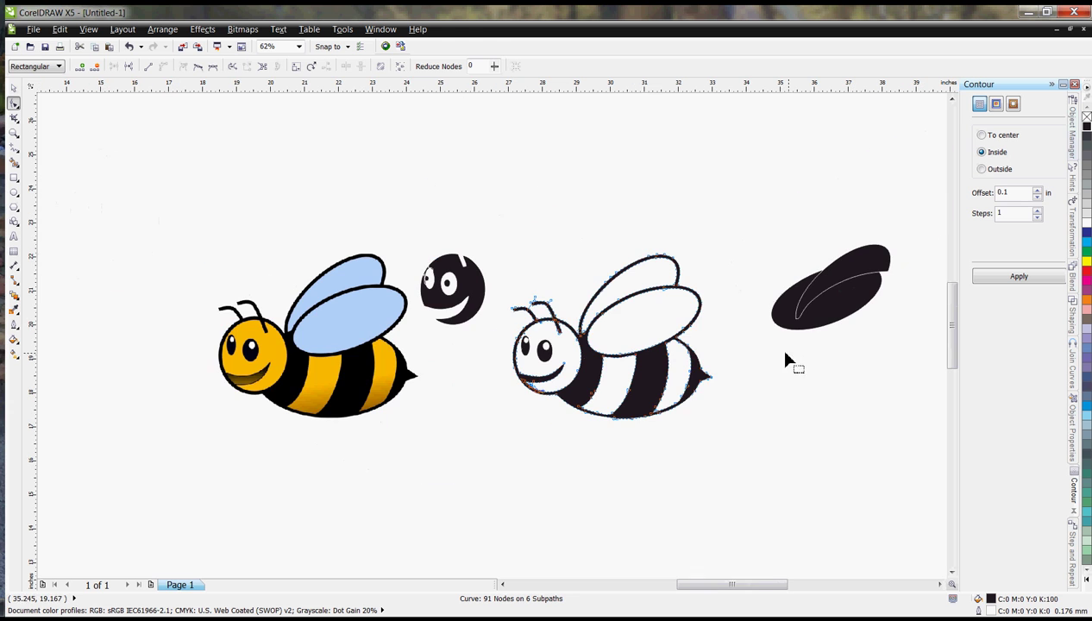
click(14, 87)
click(272, 230)
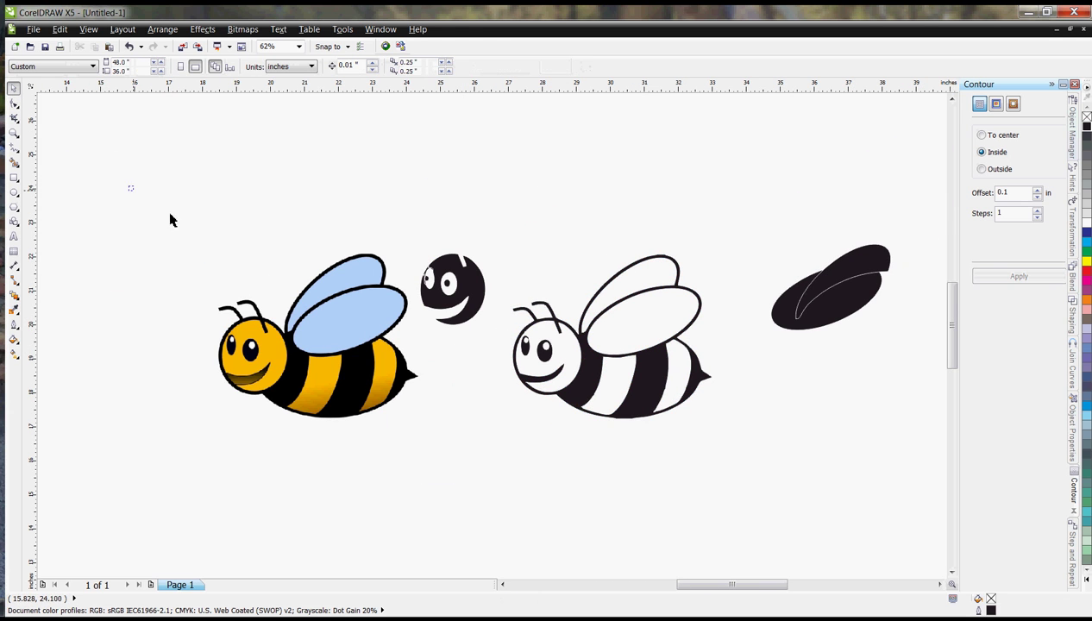
drag(130, 185, 497, 470)
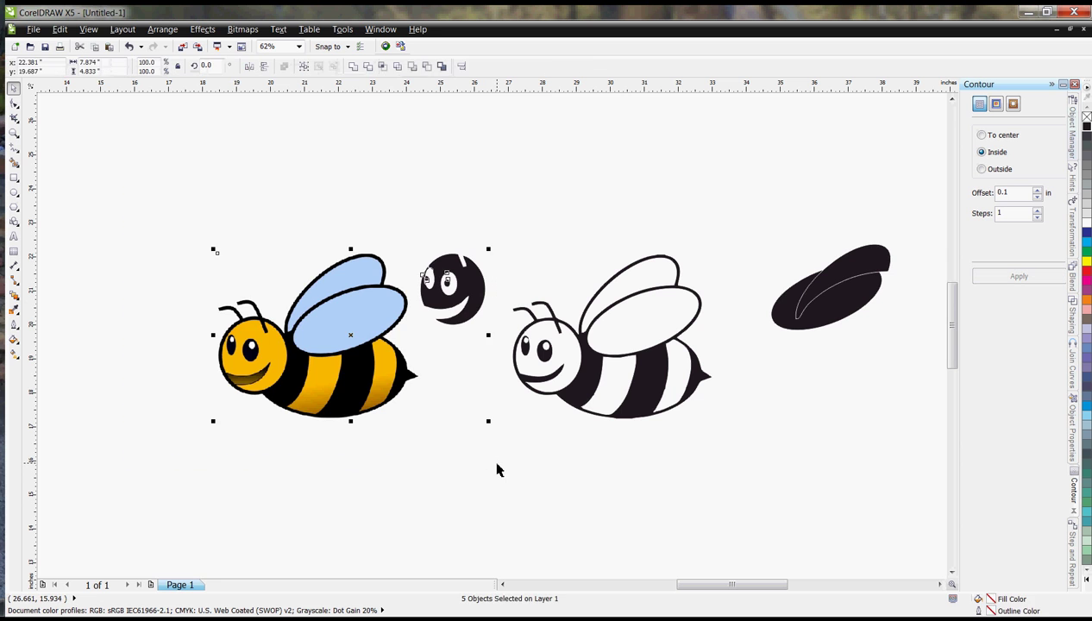
key(Delete)
click(853, 297)
key(Delete)
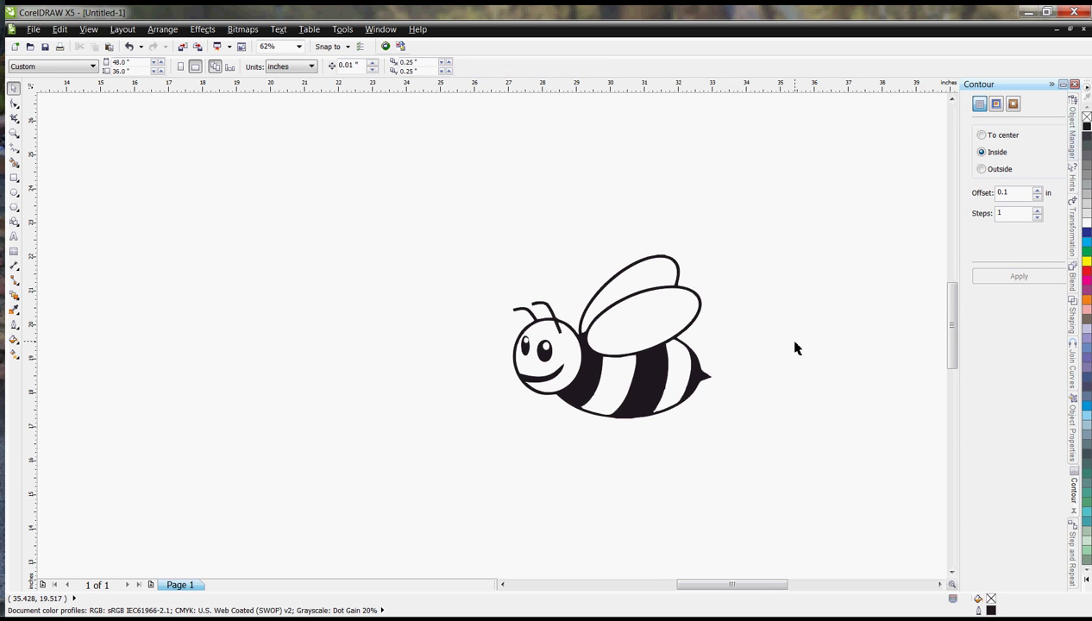
Try scaling the bee's black outline curve down on its own, and undo the scaling.
scroll(795, 348, up, 1)
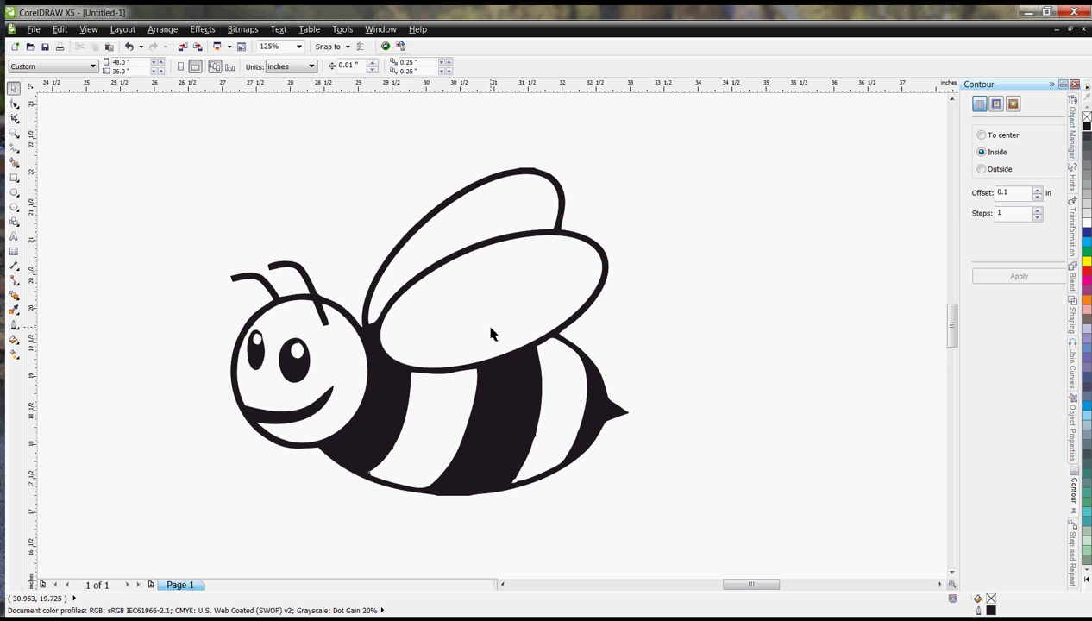
click(487, 249)
drag(227, 165, 124, 153)
key(ctrl+z)
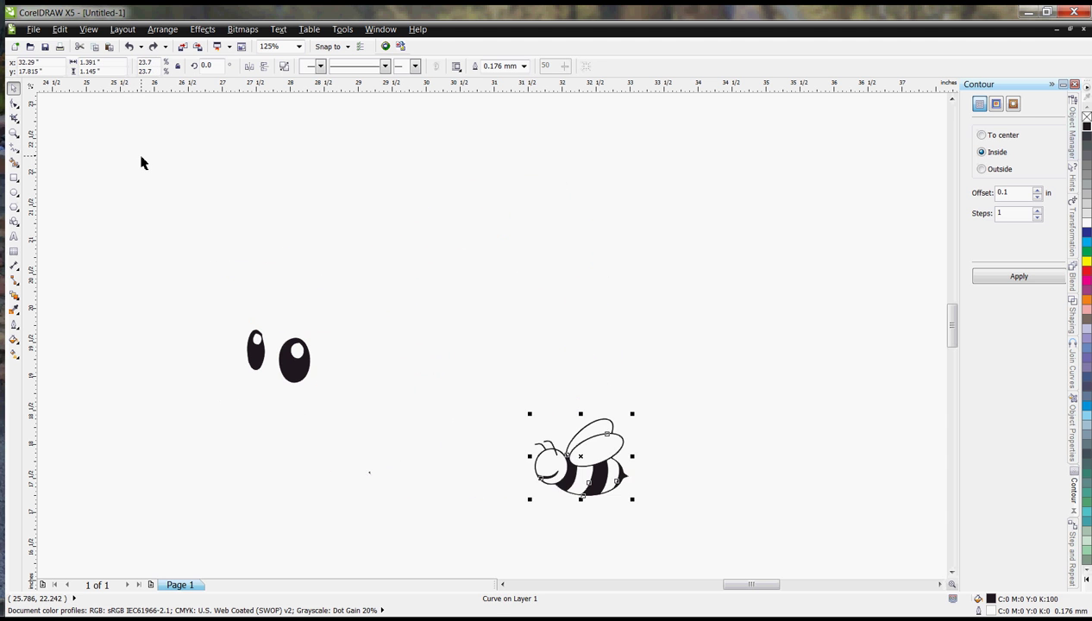
key(ctrl+z)
click(172, 185)
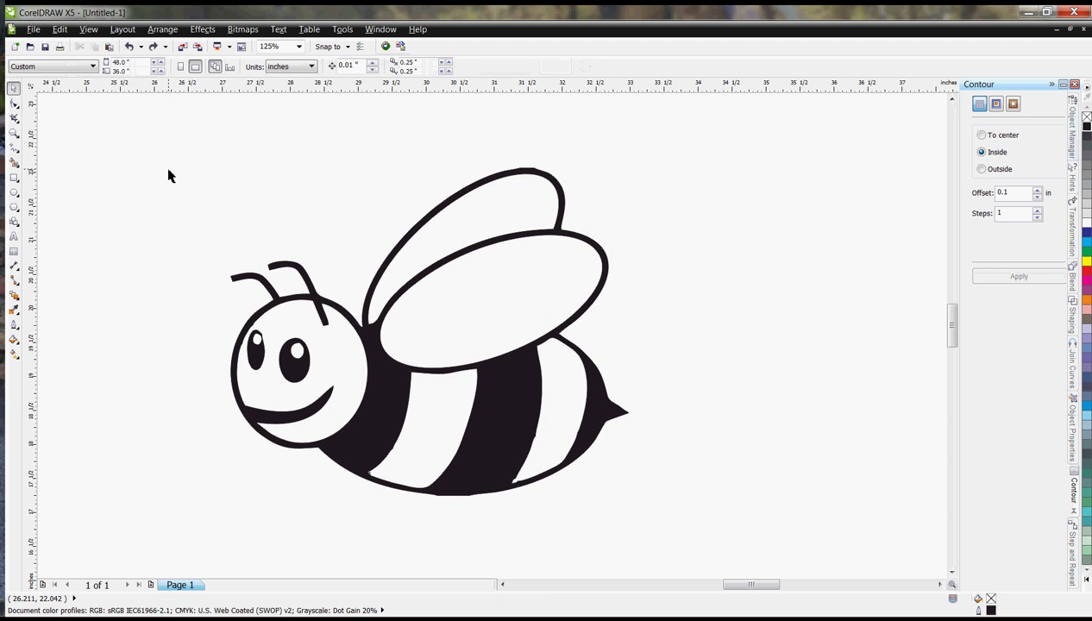
Group all the remaining parts of the black-and-white bee into one object and deselect it.
scroll(669, 508, down, 1)
key(ctrl+a)
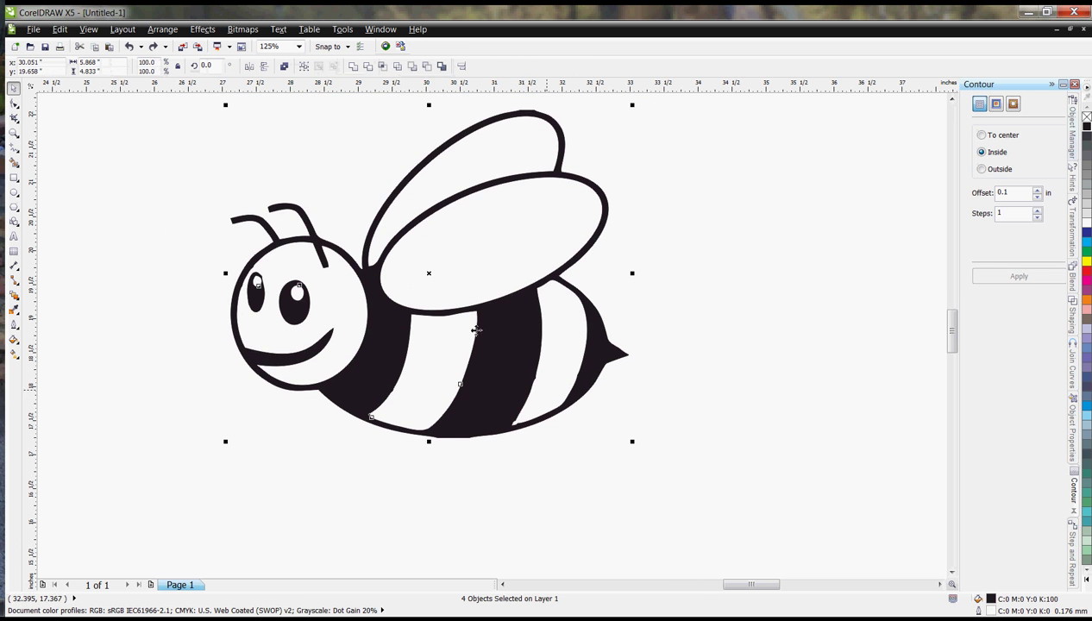
right_click(413, 288)
right_click(366, 304)
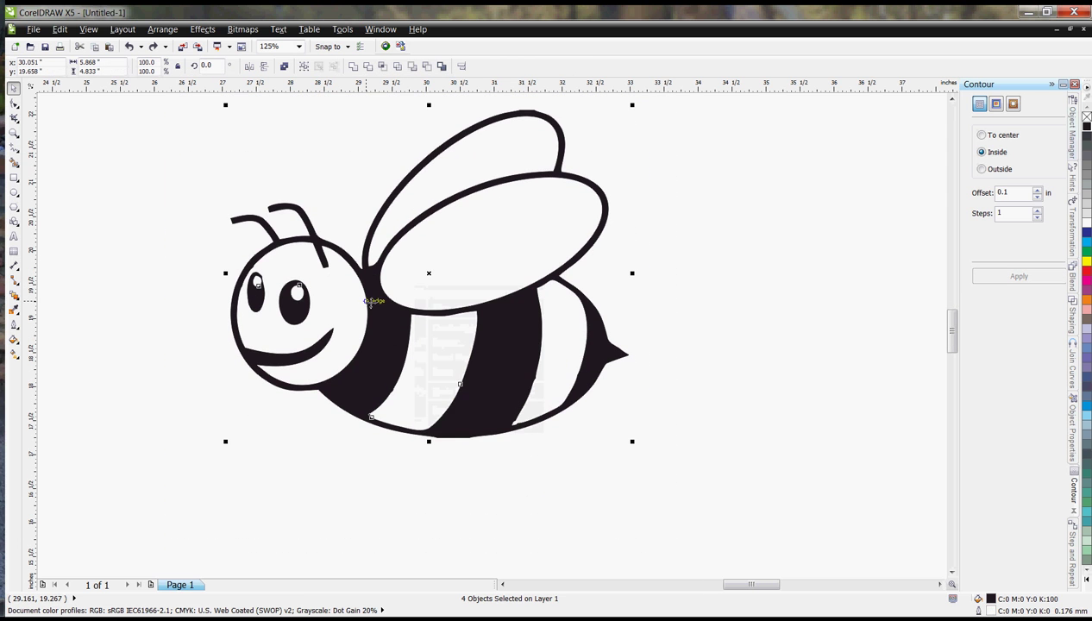
right_click(366, 302)
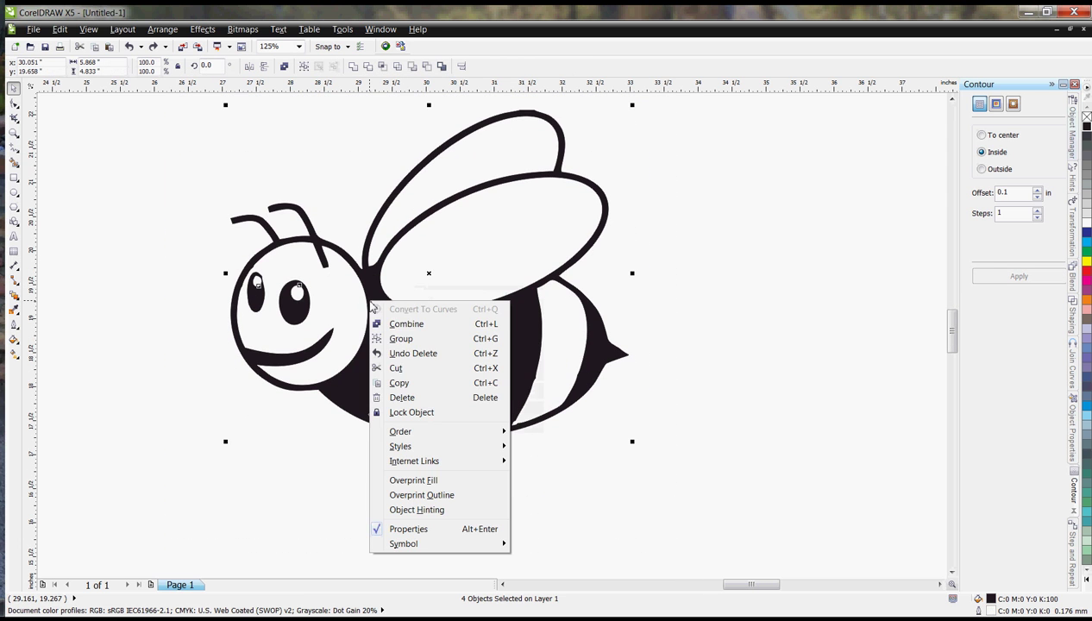
click(403, 342)
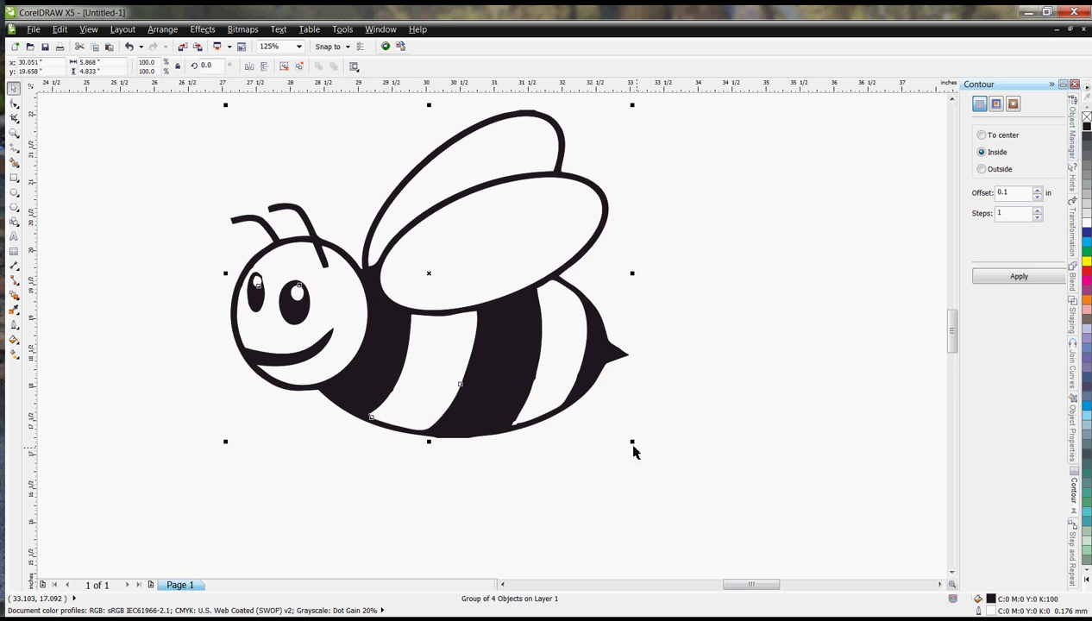
key(shift+F4)
key(shift+F2)
click(796, 248)
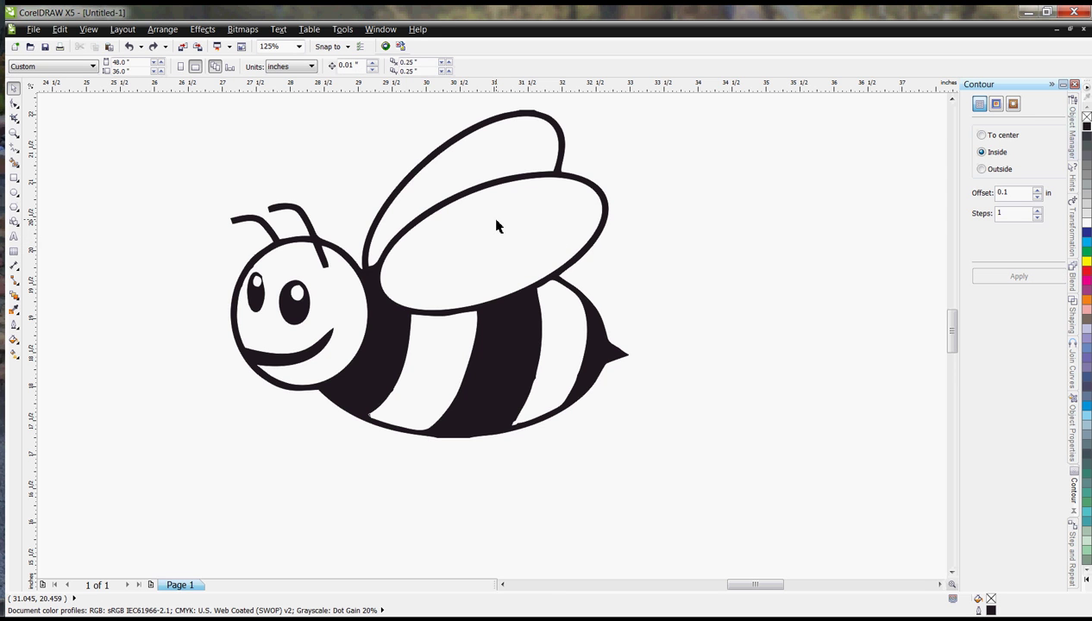